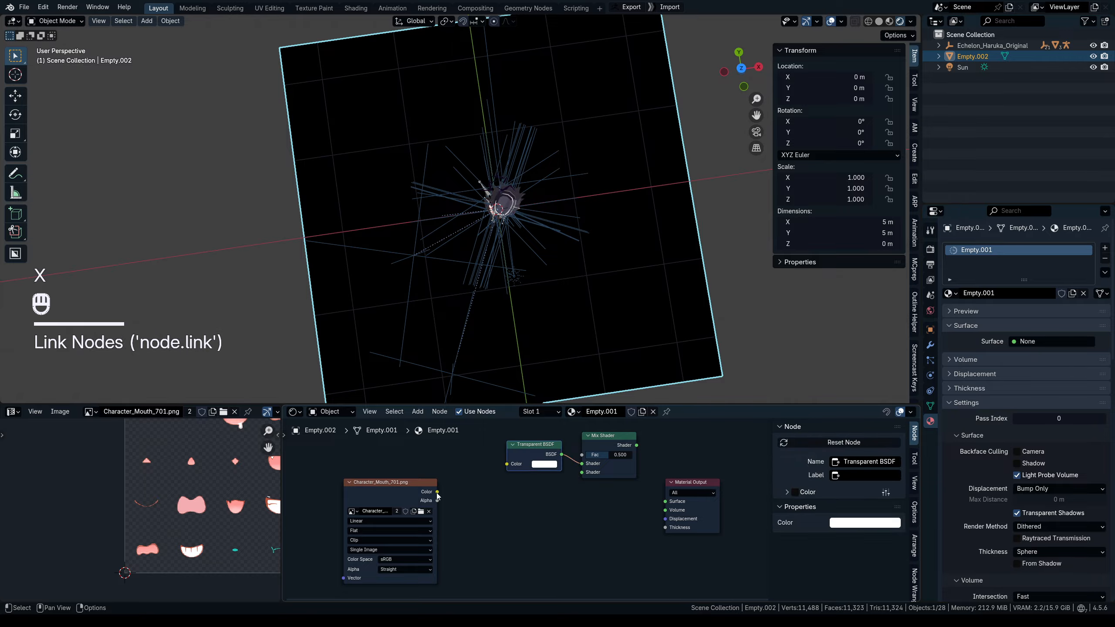
Step: Link the mouth texture's Color and Alpha into the Mix Shader's second input and factor, and connect the Mix Shader to the Material Output surface
drag(652, 471, 665, 501)
middle_drag(722, 290, 724, 211)
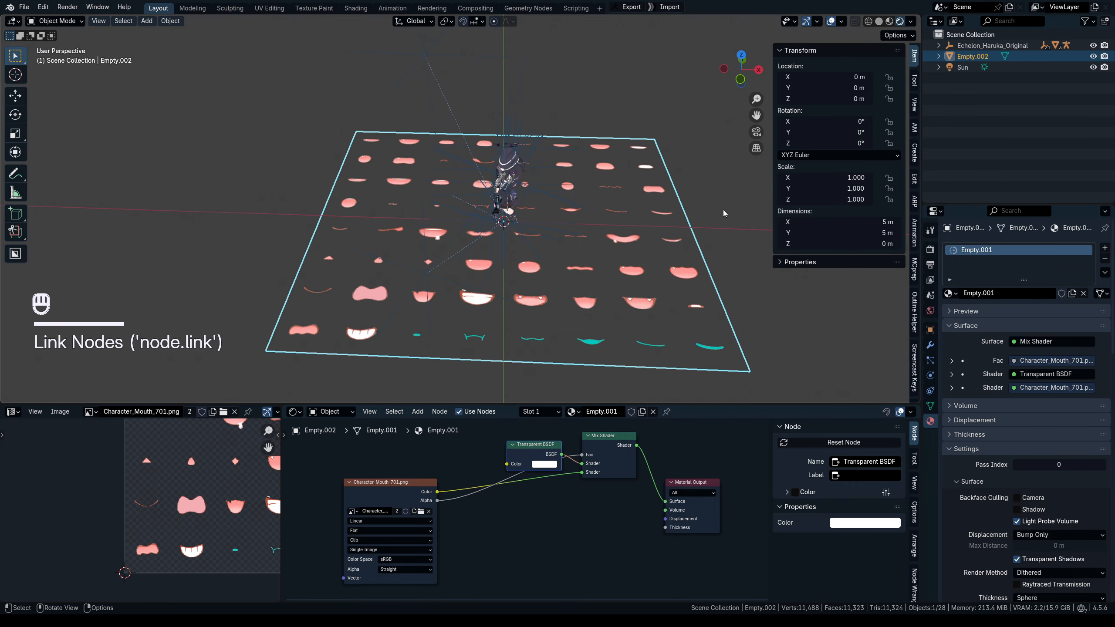
click(725, 211)
click(601, 202)
middle_drag(600, 202, 592, 252)
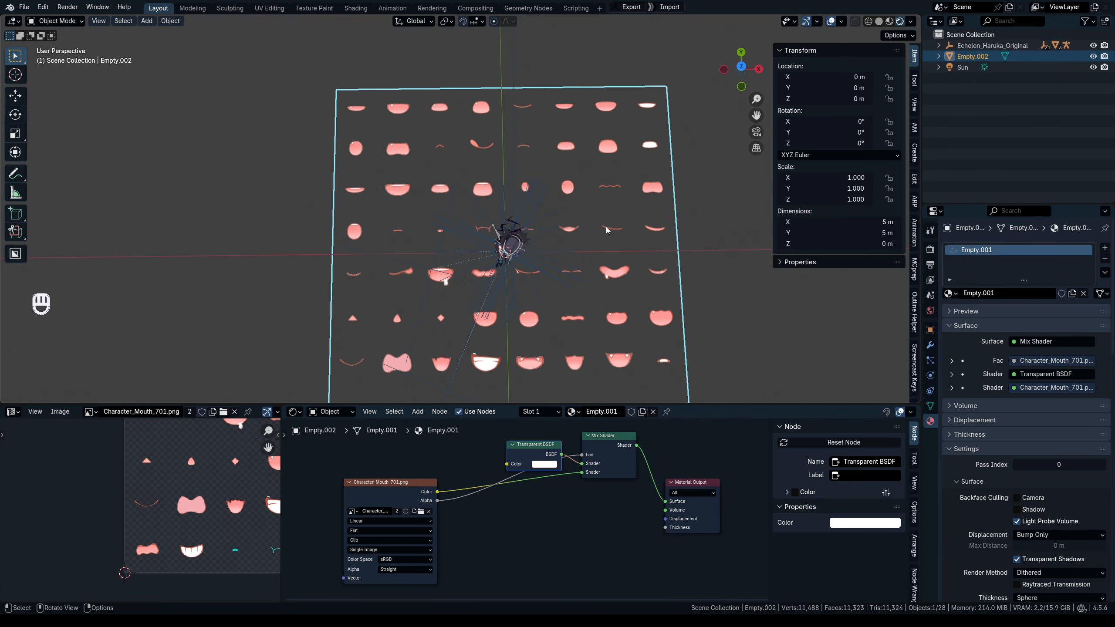
Step: Scale the mouth sheet plane to 0.2 in X and Y and stand it upright with a 90° rotation about X
key(Return)
key(r)
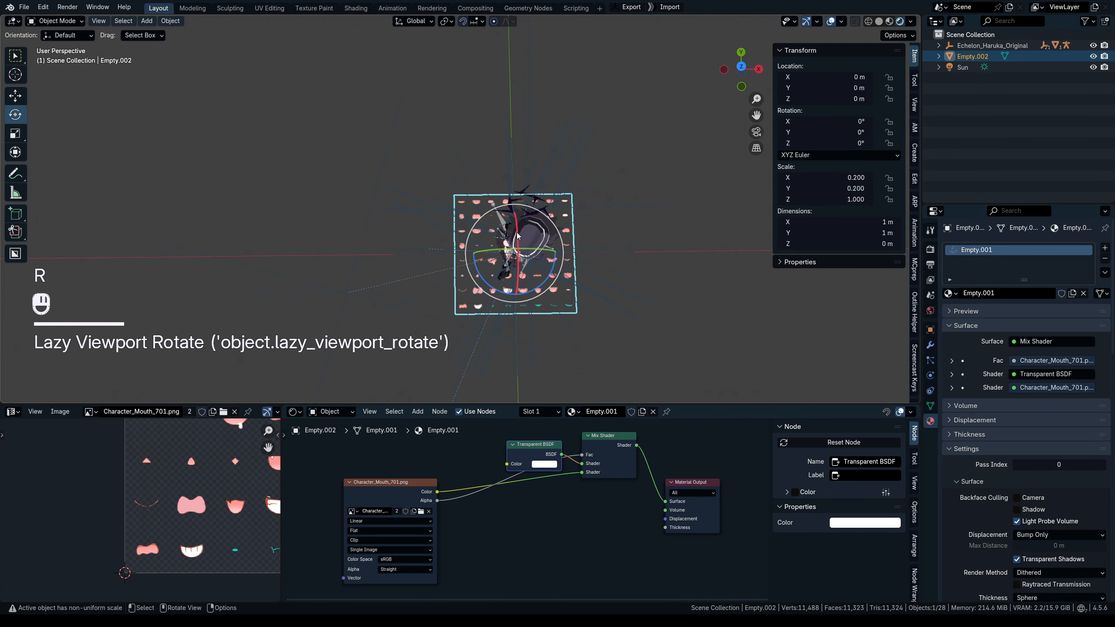
key(9)
key(0)
key(Return)
Step: In front view, raise the mouth sheet plane 0.5 m along Z
alt+middle_drag(569, 236, 566, 226)
key(g)
drag(491, 252, 500, 146)
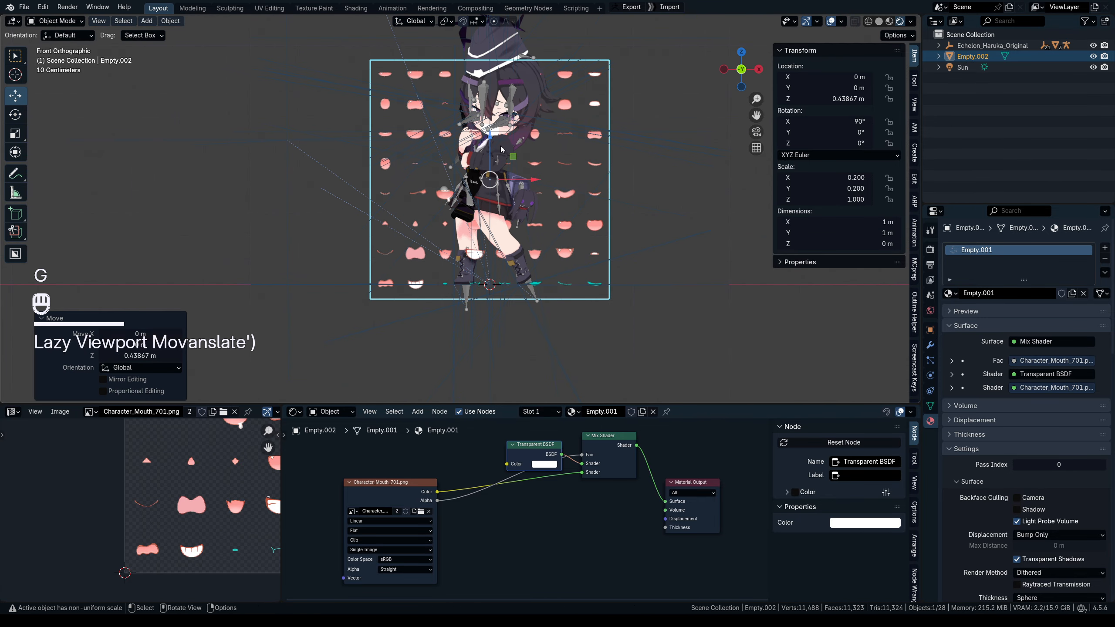
text(0.5)
key(Return)
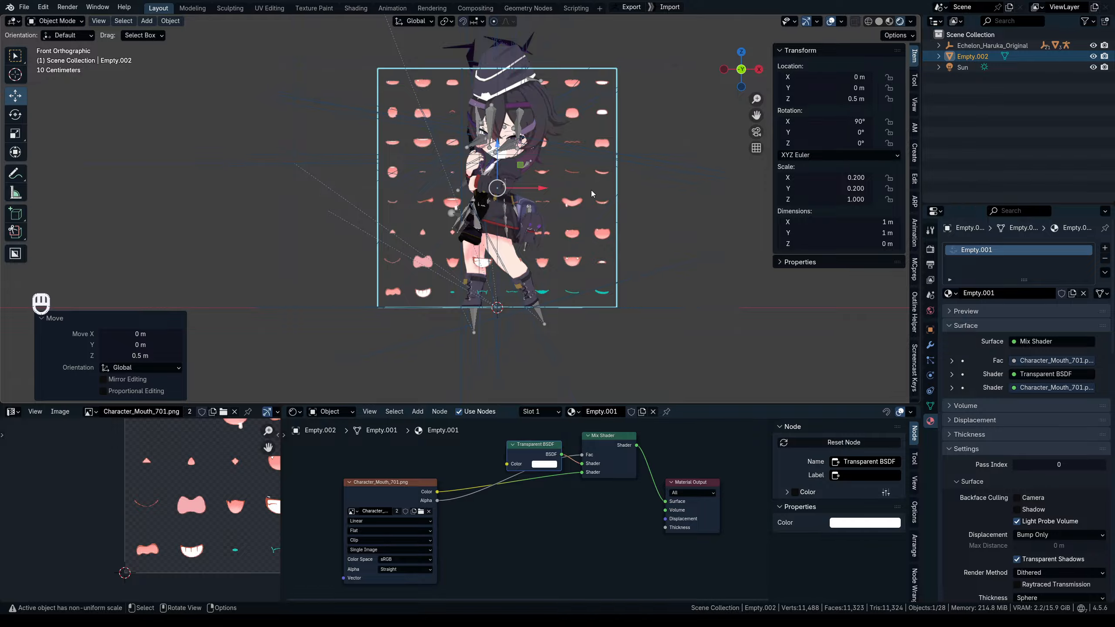
Step: Apply the mouth sheet plane's location, rotation and scale
key(ctrl+a)
click(559, 157)
key(ctrl+a)
click(608, 177)
key(ctrl+a)
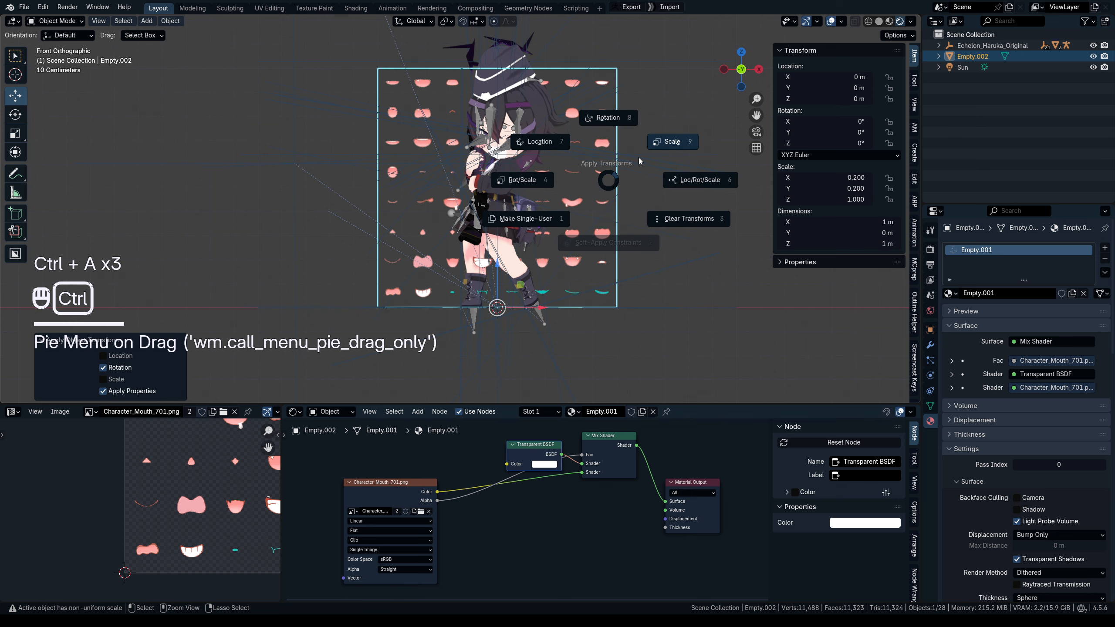
click(639, 161)
click(170, 21)
mouse_move(210, 82)
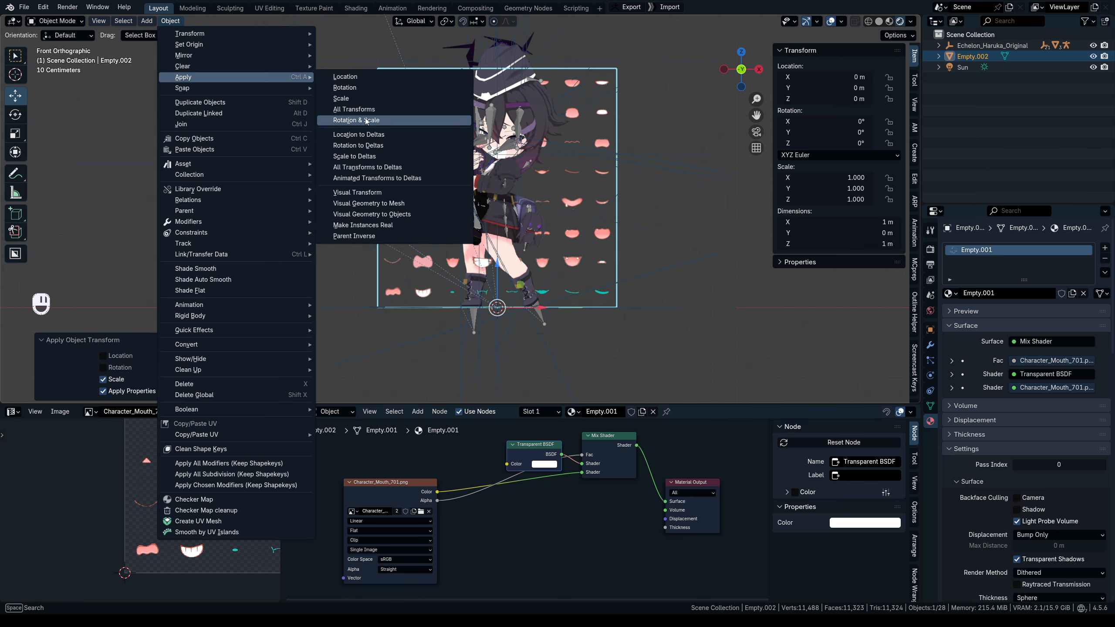
click(710, 176)
click(577, 216)
Step: Isolate the mouth sheet plane in local view and add a single-bone armature at its base
shift+middle_drag(578, 216, 566, 246)
key(ctrl+f)
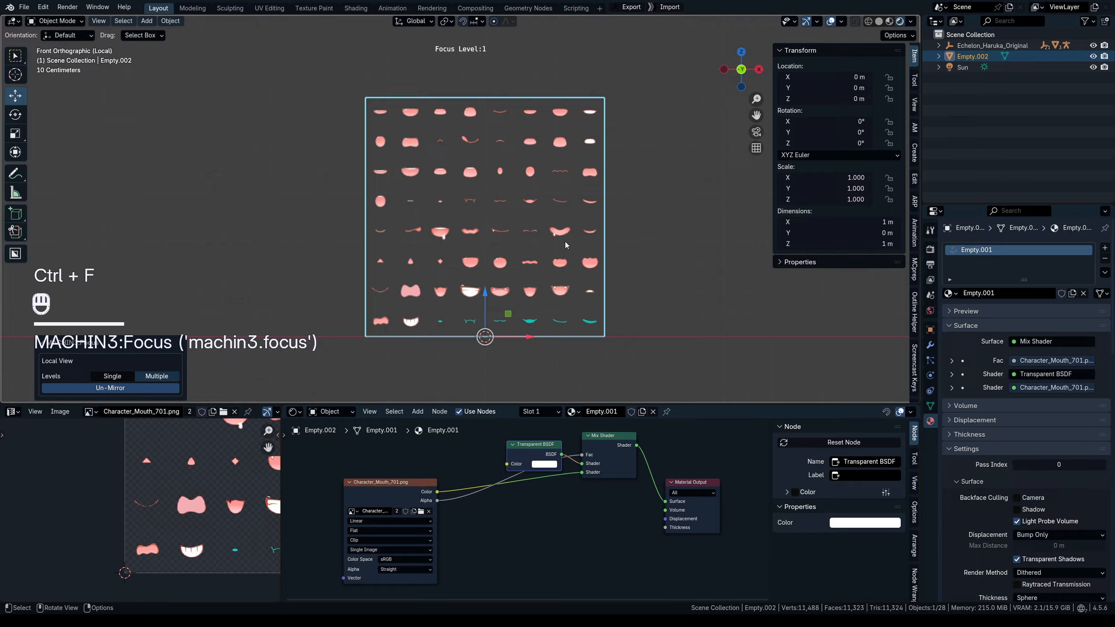
shift+click(565, 246)
key(shift+a)
mouse_move(622, 418)
click(711, 418)
Step: Shorten the armature's bone to about 0.79 m in edit mode
key(Tab)
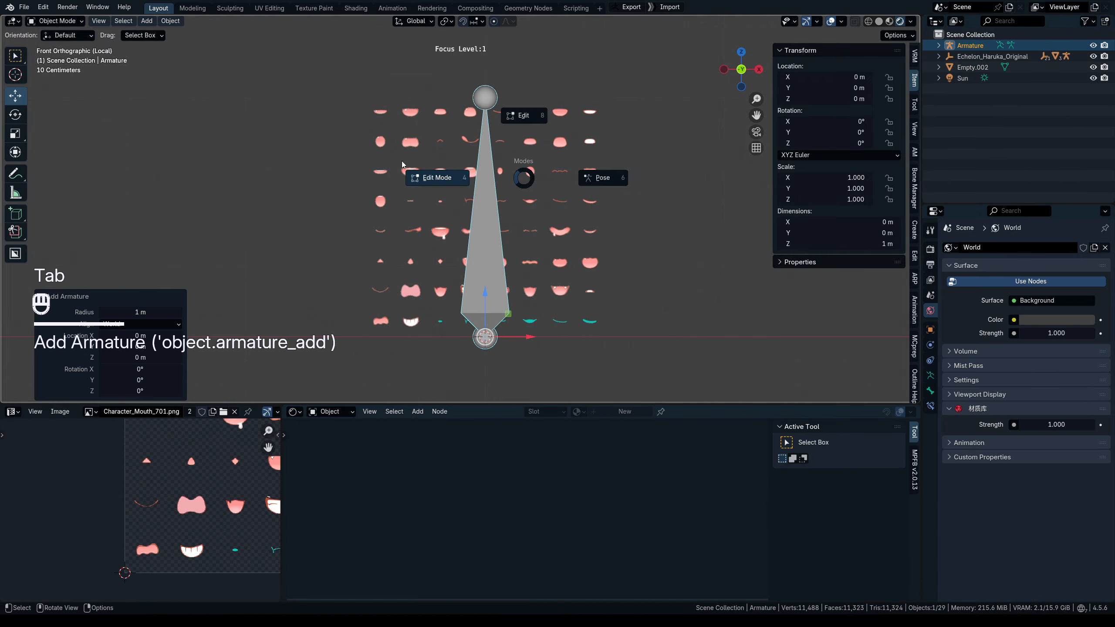
drag(485, 53, 486, 102)
key(Tab)
Step: Parent the mouth sheet plane to the armature with automatic weights
click(441, 194)
shift+click(489, 246)
key(ctrl+p)
click(491, 247)
Step: Test the binding by moving the armature sideways, and undo the move
key(Tab)
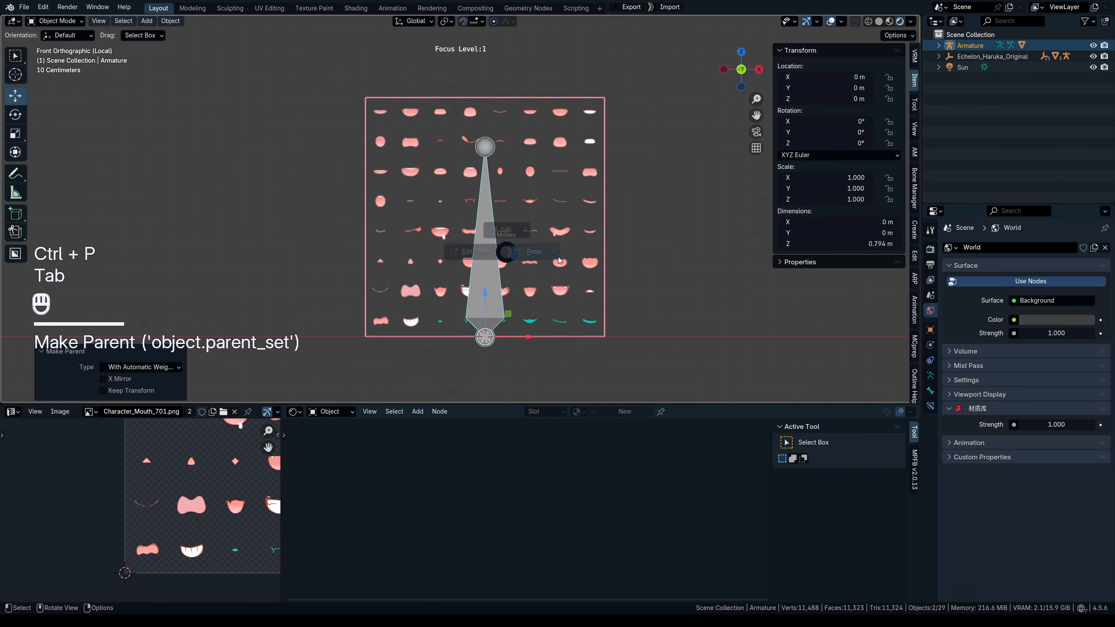
click(492, 281)
drag(508, 314, 742, 307)
key(ctrl+z)
click(628, 270)
Step: Duplicate the armature's bone in edit mode and offset the copy by -0.5 m in X and 1 m in Z
key(Tab)
click(491, 264)
key(Tab)
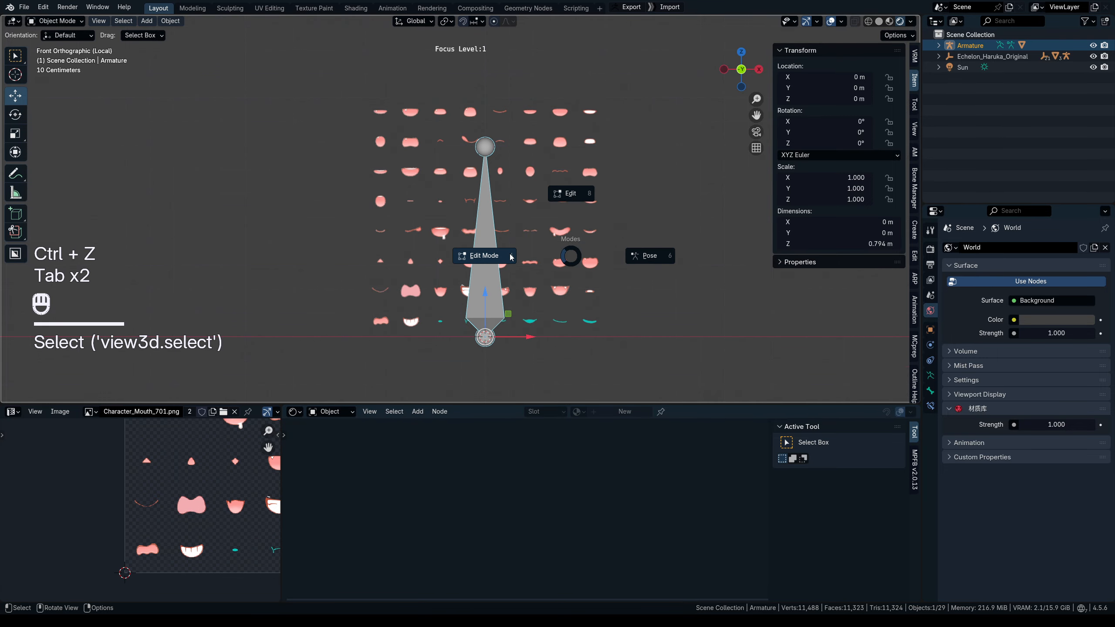
click(511, 257)
key(shift+d)
click(435, 256)
click(143, 333)
text(-0)
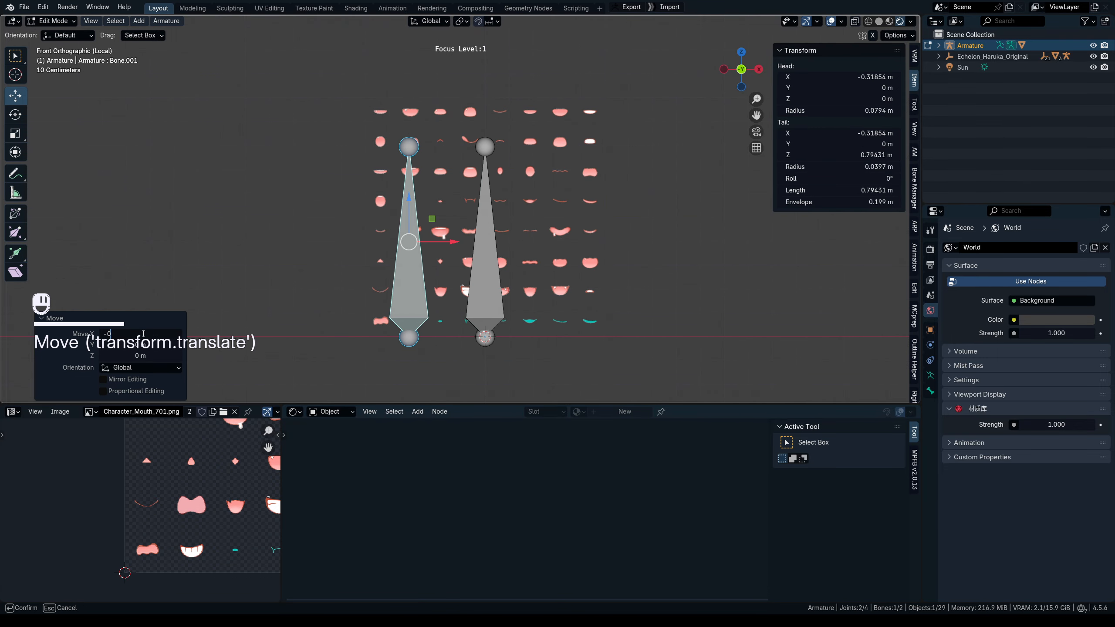
text(.5)
key(Return)
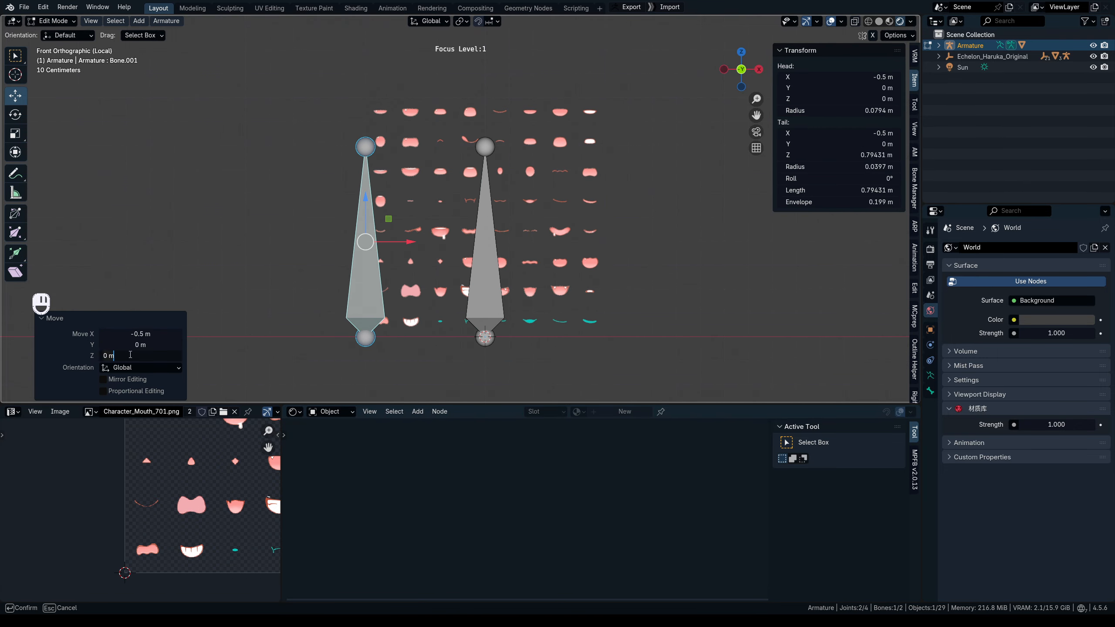
text(1)
key(Return)
Step: Shorten the duplicated bone to about 0.17 m by lowering its tip
click(369, 41)
drag(369, 28, 368, 176)
Step: Try to parent the small bone to the large central bone
click(339, 110)
shift+click(464, 265)
key(ctrl+p)
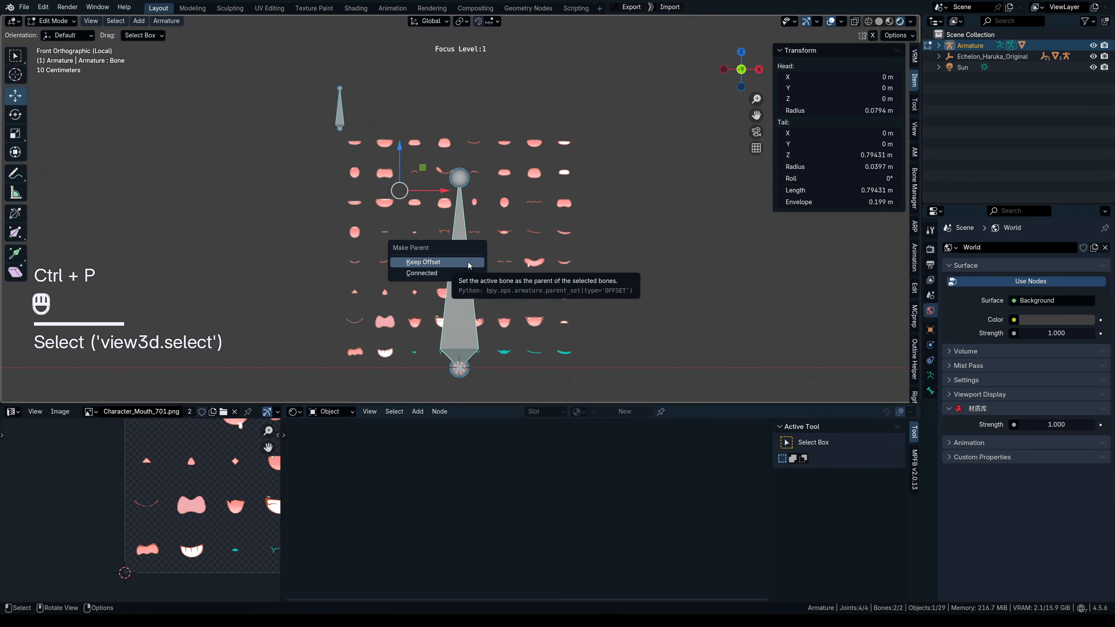
key(Tab)
key(ctrl+z)
key(ctrl+z)
Step: Return to object mode, exit local view and move the armature about 0.91 m along X, beside the character
key(Tab)
key(a)
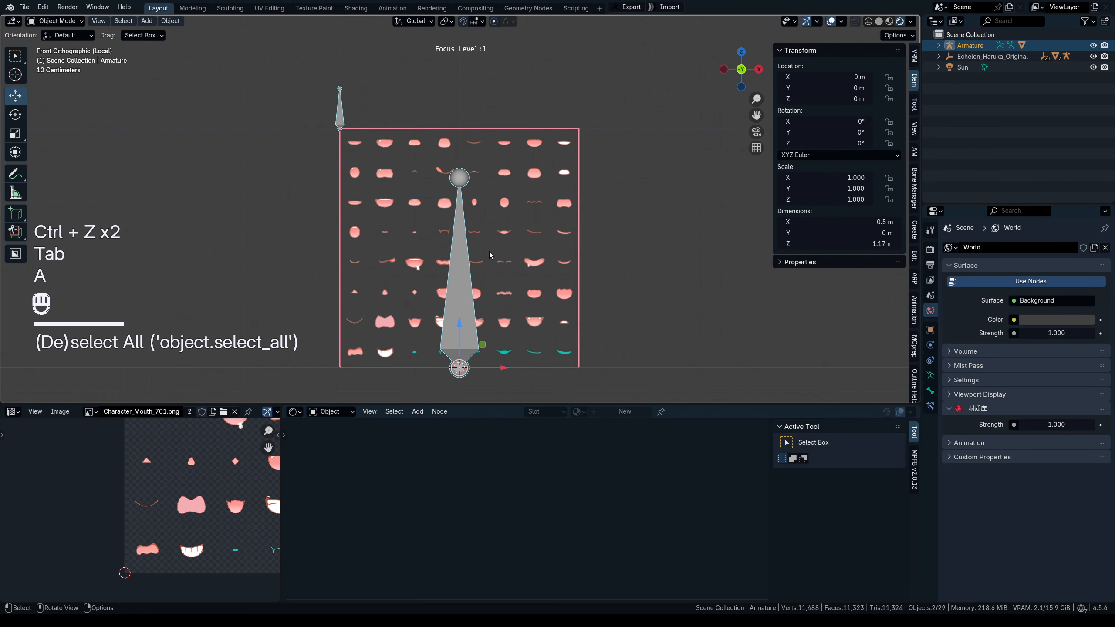
key(ctrl+f)
click(459, 355)
drag(492, 369, 709, 379)
Step: Add a material slot to the character's body mesh and create a new material named mouth in it
middle_drag(504, 154, 536, 151)
scroll(510, 163, up, 4)
click(508, 163)
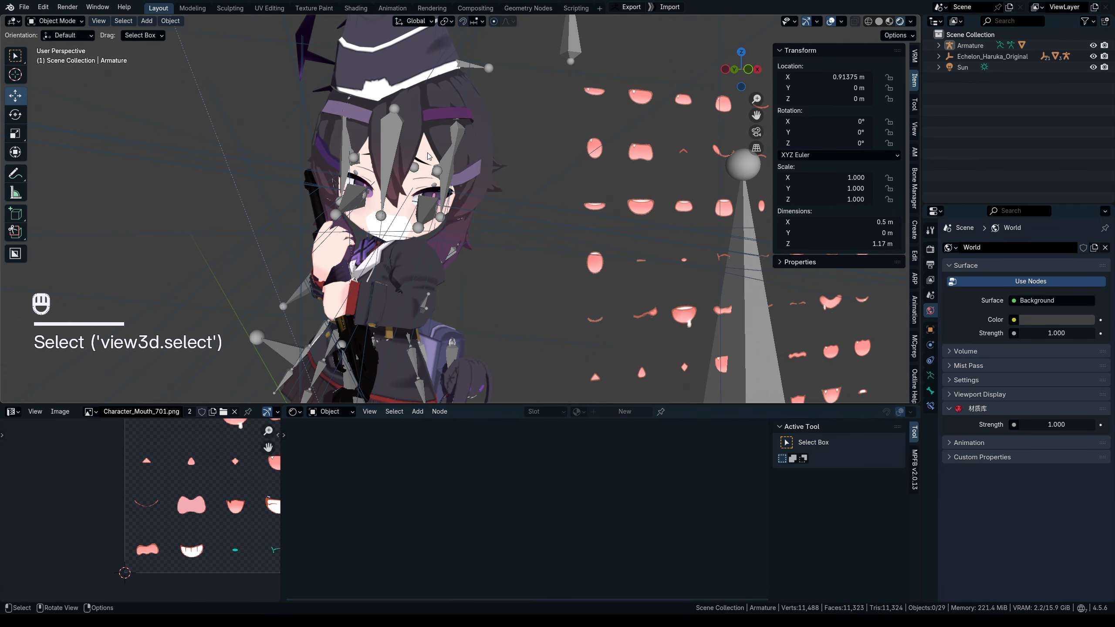
click(430, 156)
click(930, 420)
click(1105, 248)
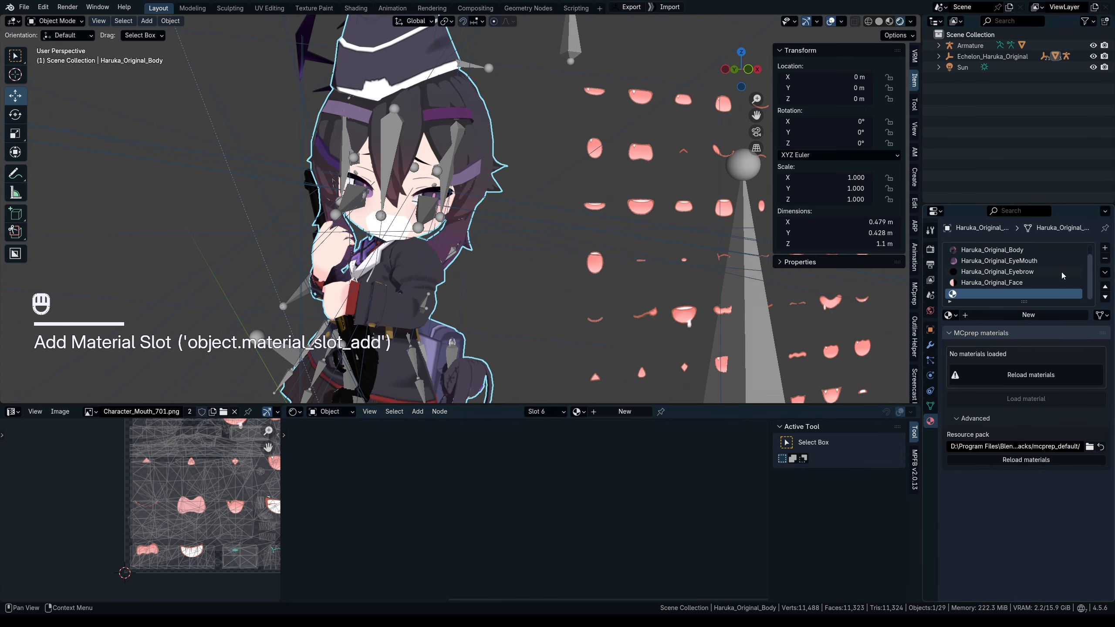
click(990, 314)
double_click(979, 293)
key(Return)
scroll(671, 184, up, 1)
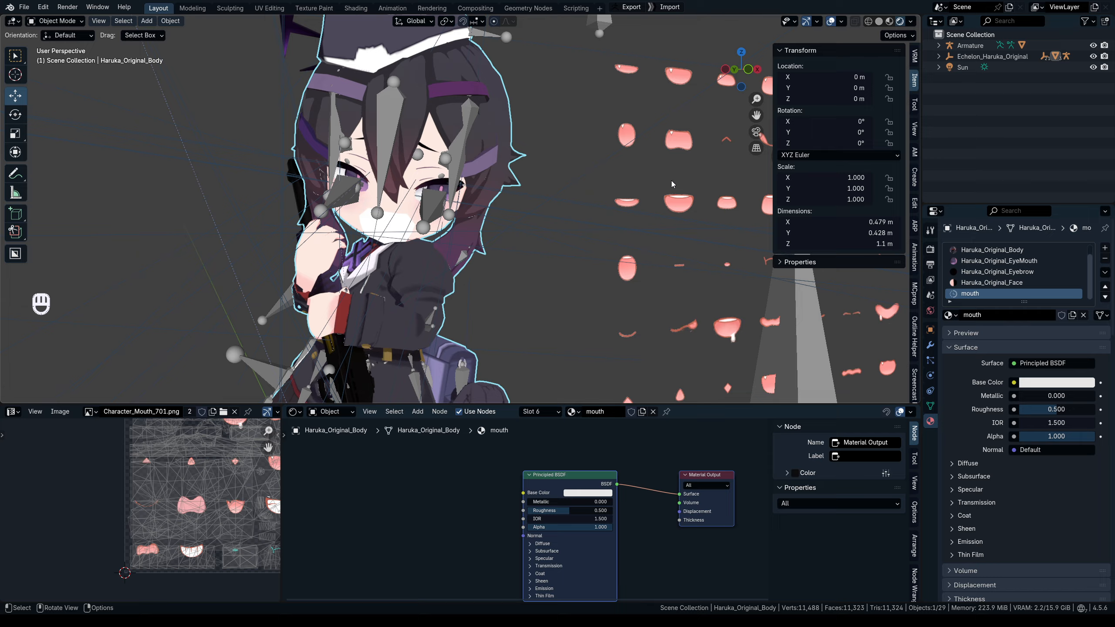
Step: Replace the mouth material's Principled BSDF with nodes copied from the mouth sheet's material, connecting the Mix Shader to the Material Output surface
click(679, 215)
key(ctrl+c)
click(397, 210)
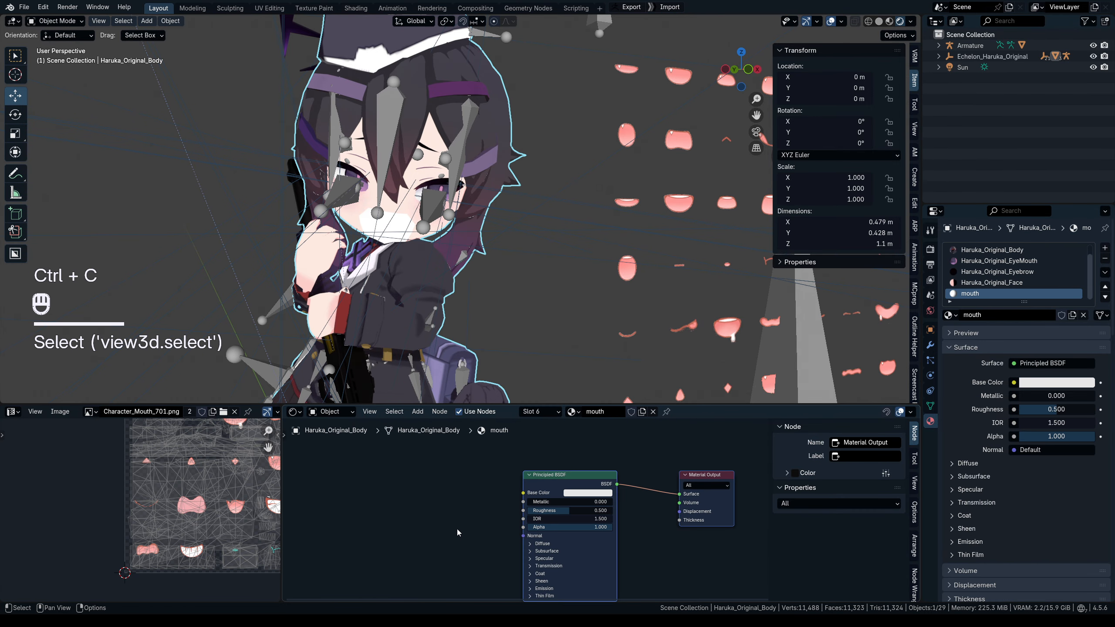
key(ctrl+v)
click(571, 475)
key(x)
drag(579, 492, 688, 495)
click(637, 457)
Step: Select the linked mouth-area faces on the character's face, delimited by seam, and assign the mouth material to them
scroll(402, 216, up, 3)
click(405, 216)
key(Tab)
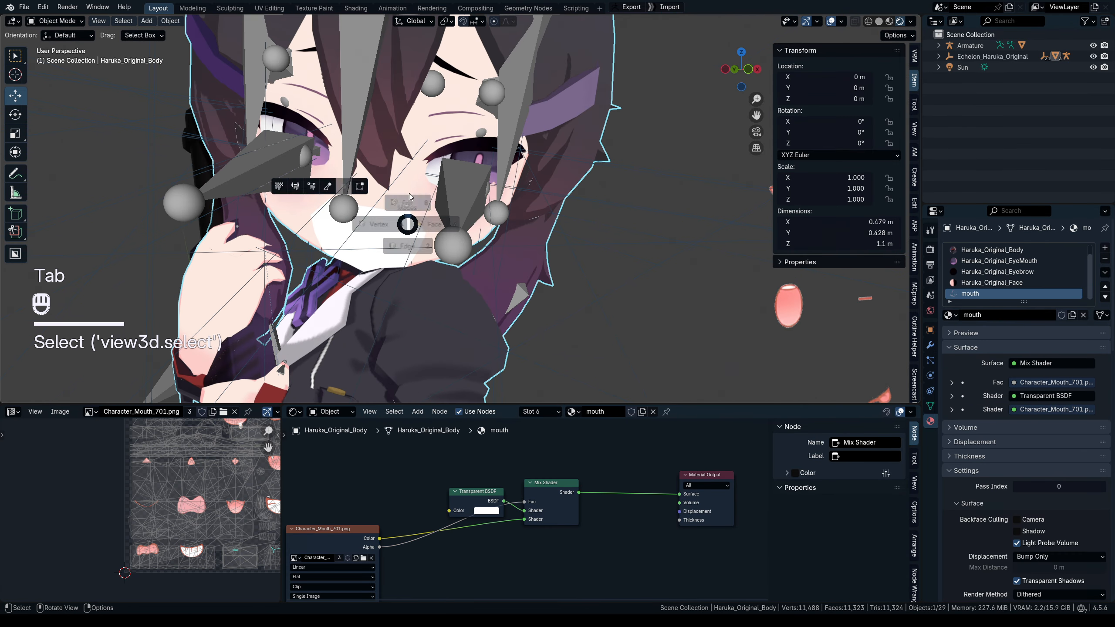
key(Tab)
scroll(408, 211, up, 2)
click(421, 190)
key(ctrl+l)
click(969, 294)
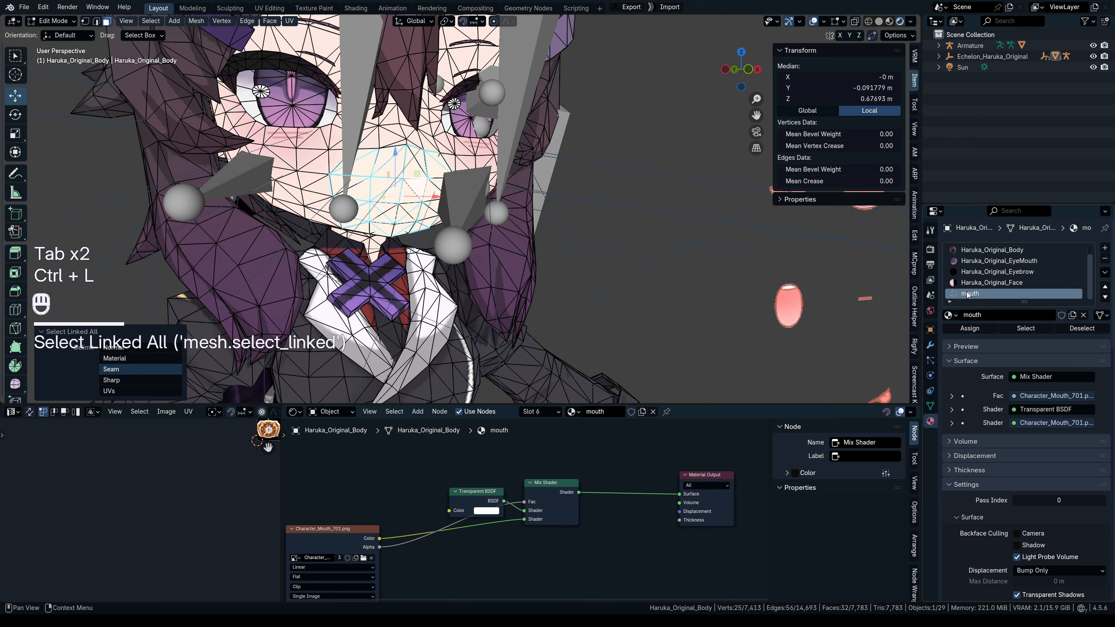
click(970, 328)
Step: Return to object mode and switch the image editor area to the UV Editor
scroll(229, 482, down, 3)
shift+middle_drag(229, 483, 138, 533)
key(Tab)
click(13, 412)
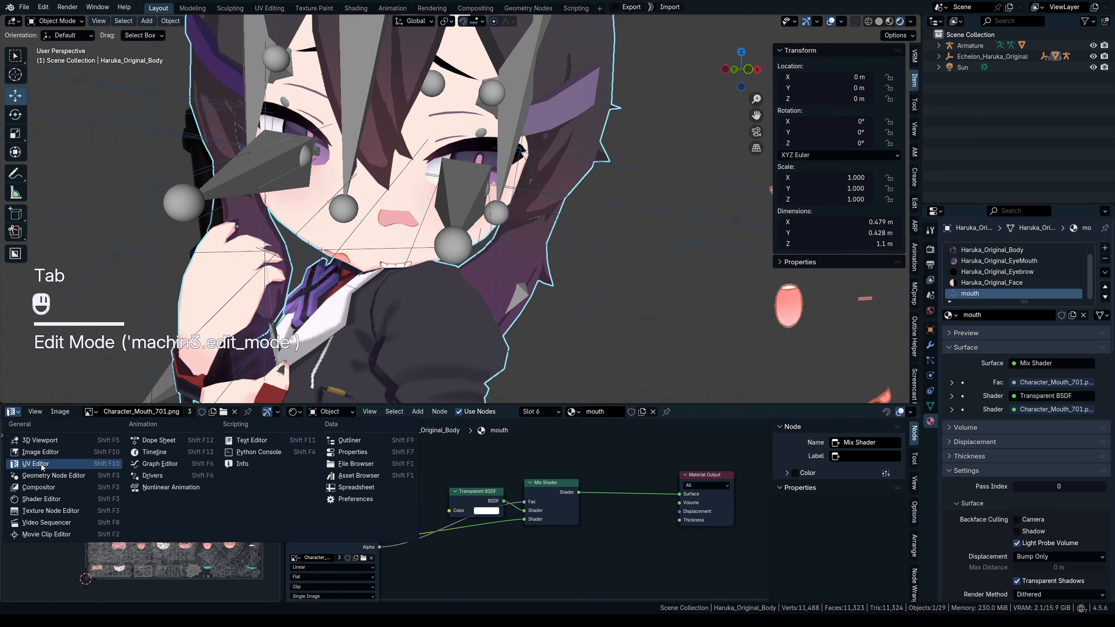
click(56, 467)
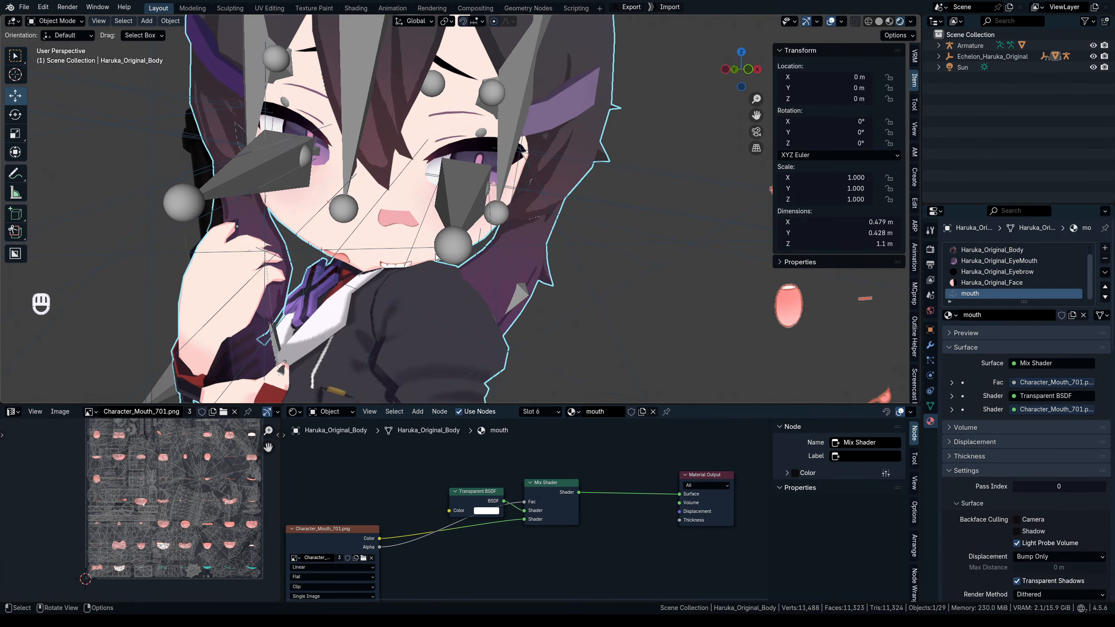
Step: Try moving the mouth faces' UVs across the mouth texture
key(Tab)
scroll(162, 499, up, 4)
scroll(162, 503, down, 2)
middle_drag(162, 503, 204, 483)
drag(132, 515, 286, 440)
key(ctrl+z)
key(Tab)
key(Tab)
key(Tab)
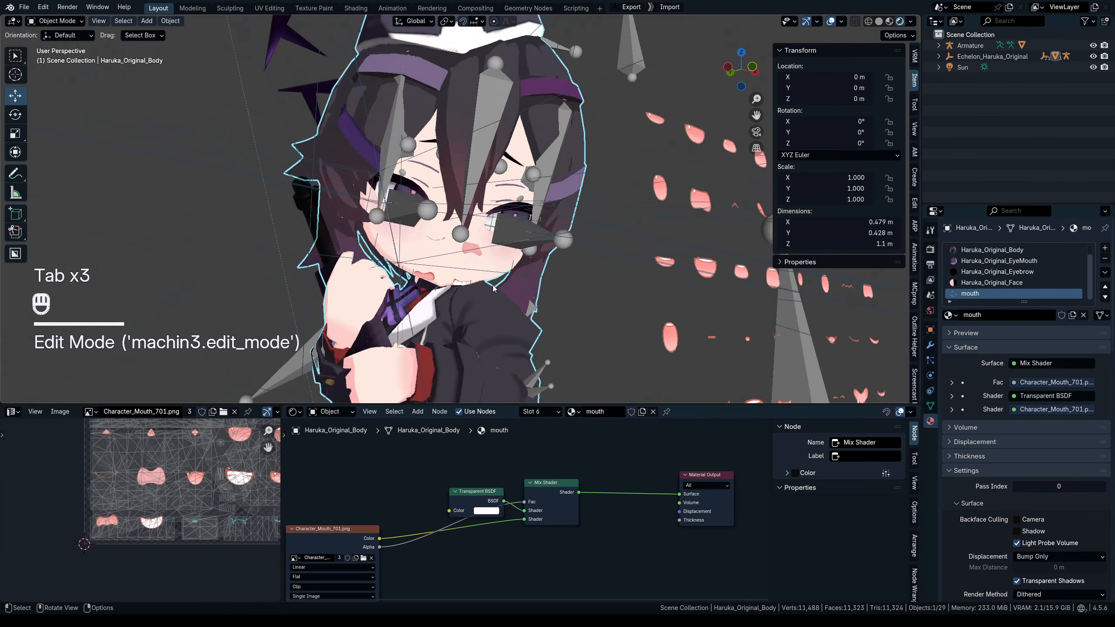
Step: Add Texture Coordinate and Mapping nodes to the mouth image texture and toggle the viewport overlays off
middle_drag(493, 289, 525, 313)
scroll(524, 314, down, 4)
scroll(374, 518, down, 2)
middle_drag(373, 518, 483, 504)
drag(458, 512, 484, 474)
key(shift+alt+z)
middle_drag(327, 196, 365, 193)
key(ctrl+t)
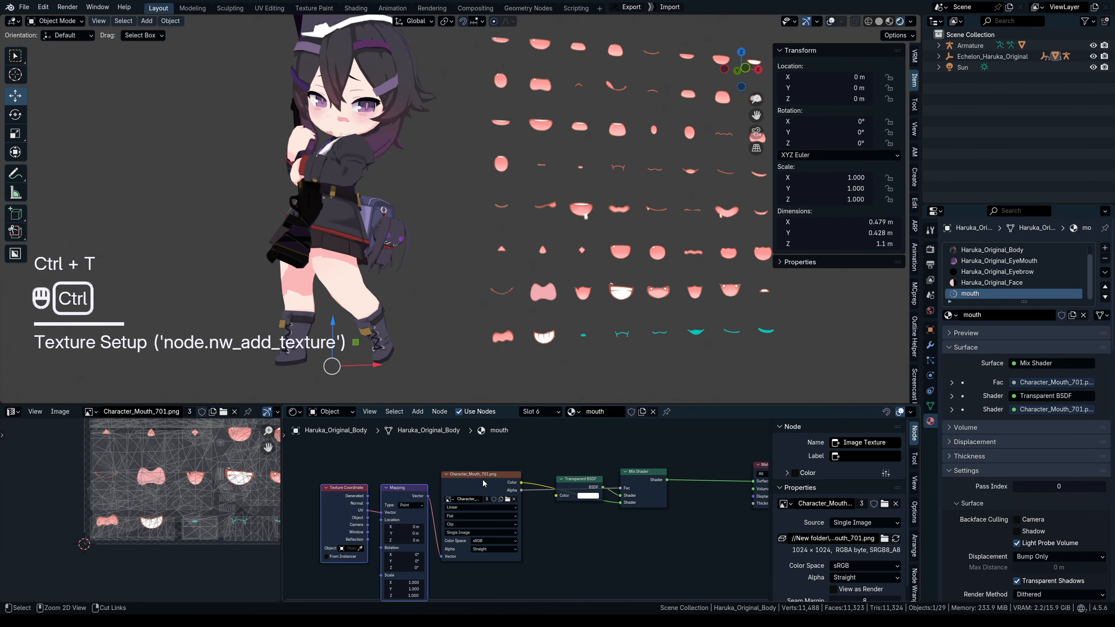
Step: Reposition the nodes and set the Mapping node's Scale to 0.5 on X, Y and Z
drag(459, 450, 462, 452)
drag(539, 463, 531, 446)
scroll(541, 560, up, 5)
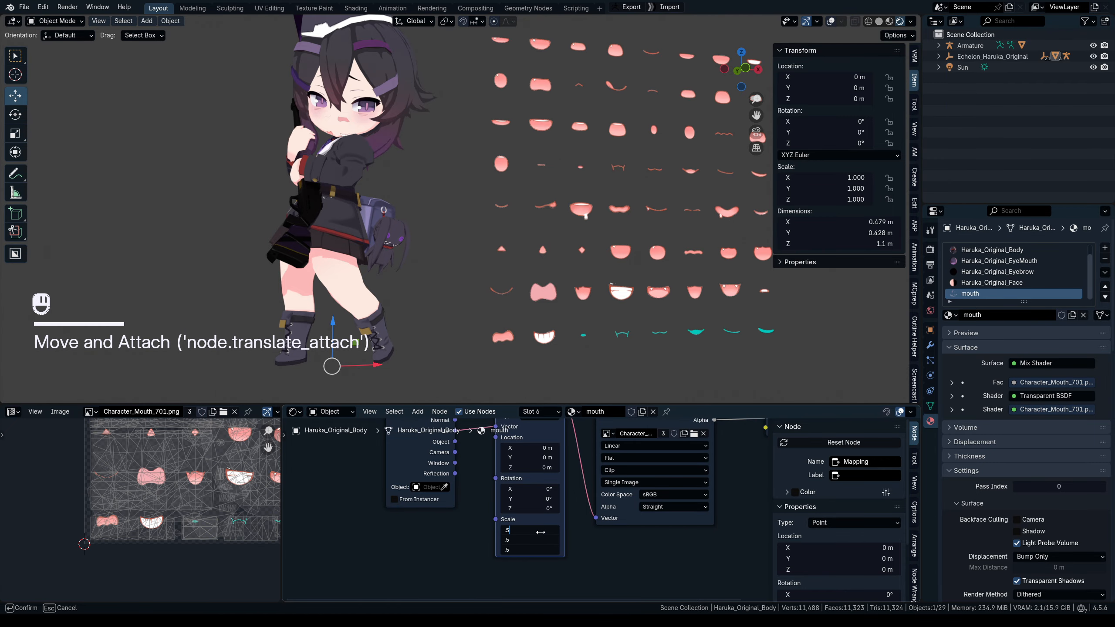
key(Return)
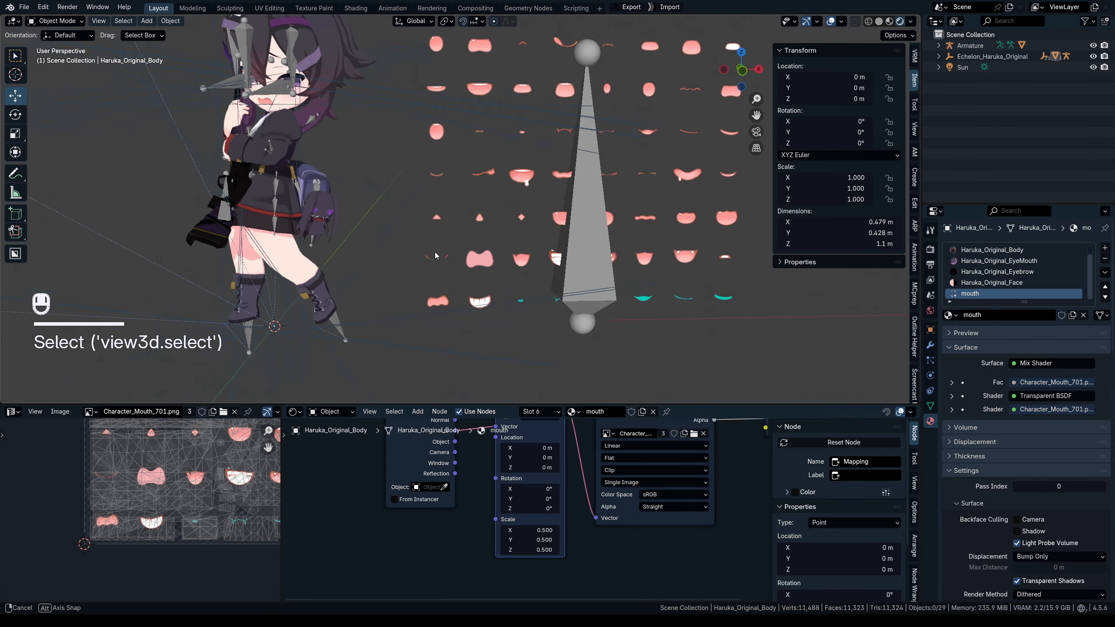
Step: Snap the 3D cursor to the mouth sheet's lower corner vertex nearest the character
click(434, 268)
key(Tab)
key(Tab)
click(420, 319)
key(shift+s)
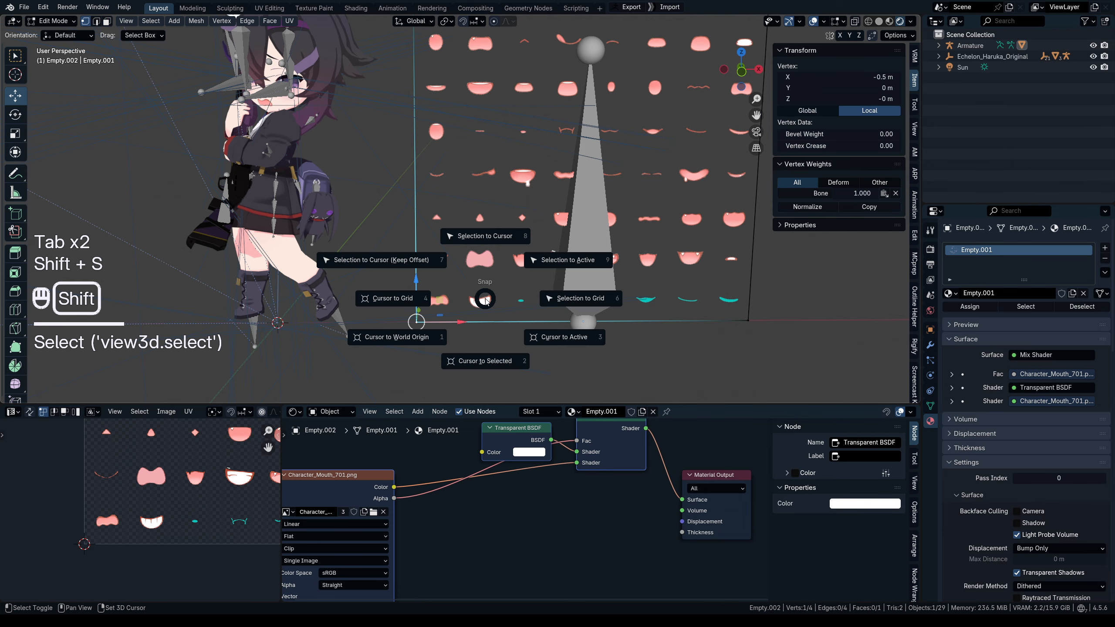
click(482, 360)
Step: Try scaling the mouth sheet with the 3D cursor as the pivot point
key(Tab)
click(446, 21)
click(465, 60)
key(s)
click(443, 244)
key(ctrl+z)
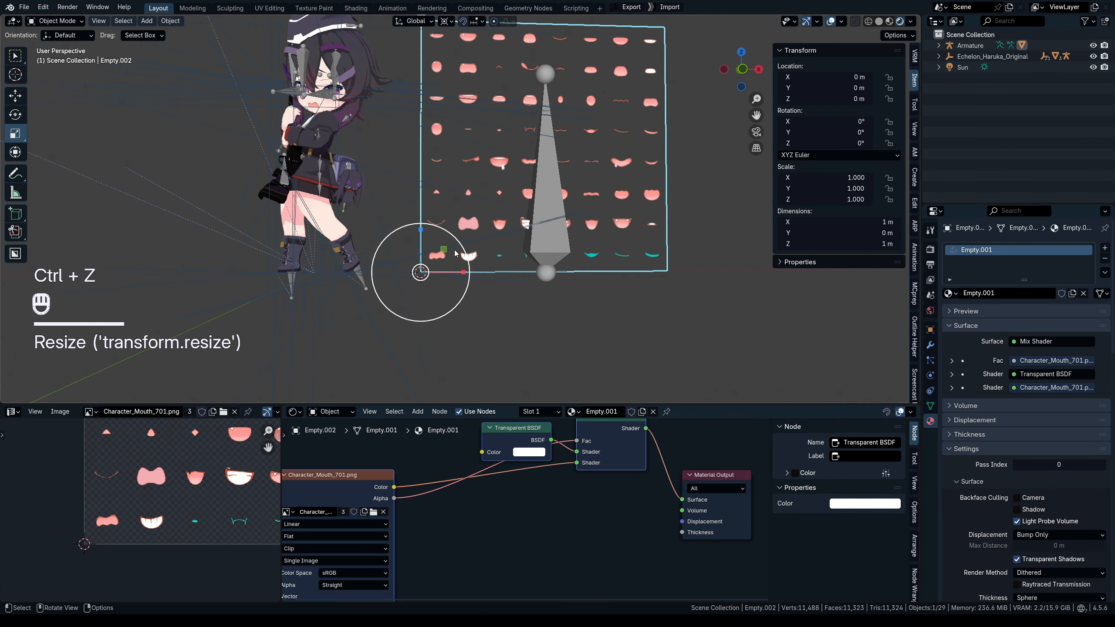
key(ctrl+z)
scroll(533, 251, up, 5)
scroll(533, 250, down, 4)
shift+middle_drag(533, 249, 549, 329)
click(447, 21)
click(465, 49)
Step: Select the character's body mesh and rearrange the Texture Coordinate and Mapping nodes of its mouth material
click(399, 216)
middle_drag(399, 216, 426, 205)
scroll(426, 206, up, 4)
click(426, 208)
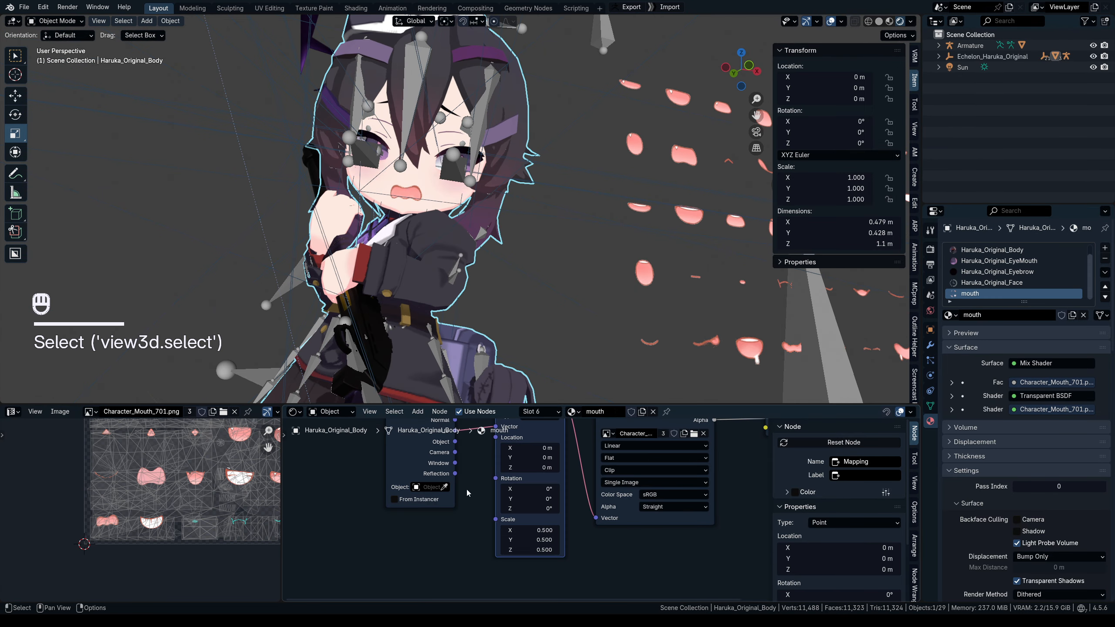
scroll(468, 491, down, 2)
drag(466, 456, 413, 452)
drag(518, 469, 473, 468)
middle_drag(433, 207, 451, 209)
click(451, 209)
click(454, 211)
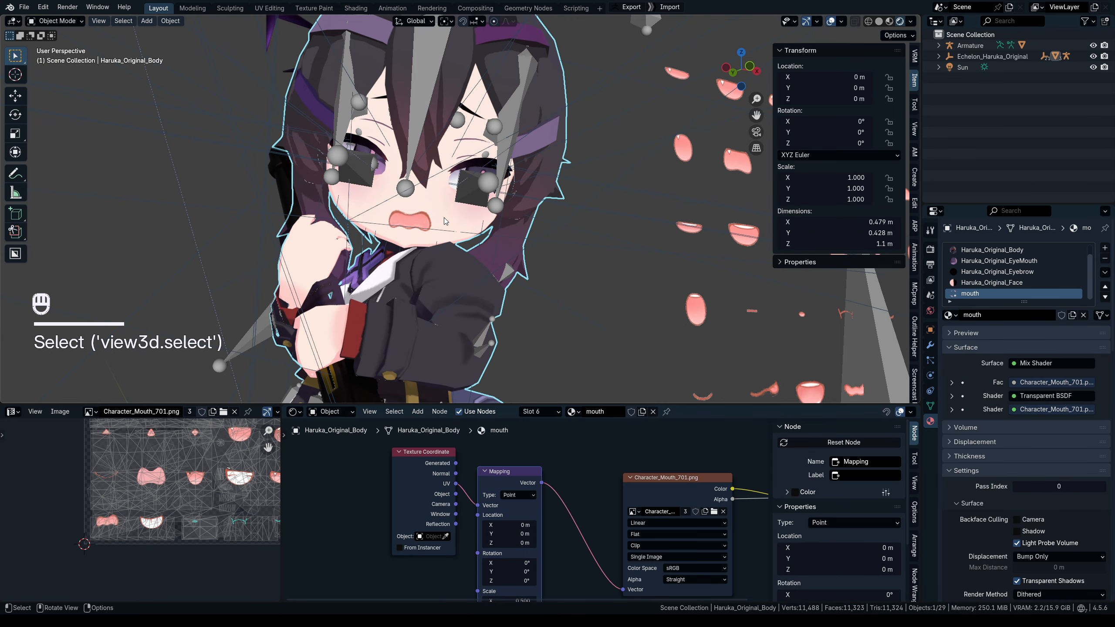
Step: Set the Mapping node's Location Y to 0.88 m to switch the mouth shape shown on the character's face
scroll(557, 480, down, 1)
scroll(110, 523, down, 6)
scroll(116, 511, up, 5)
scroll(584, 301, down, 5)
shift+middle_drag(584, 302, 620, 39)
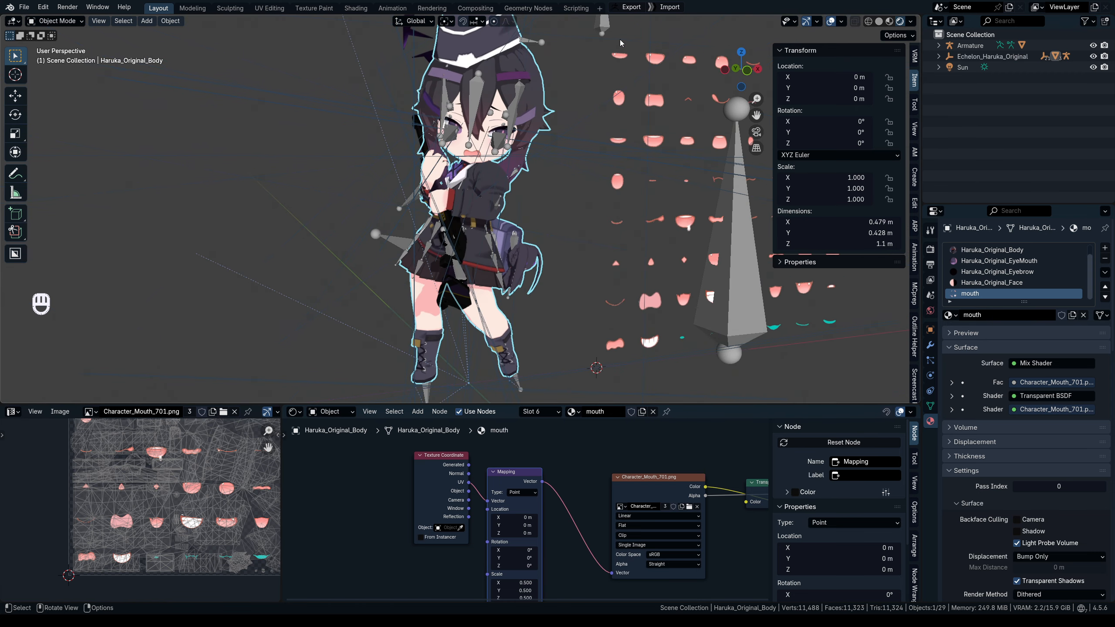
scroll(563, 521, up, 2)
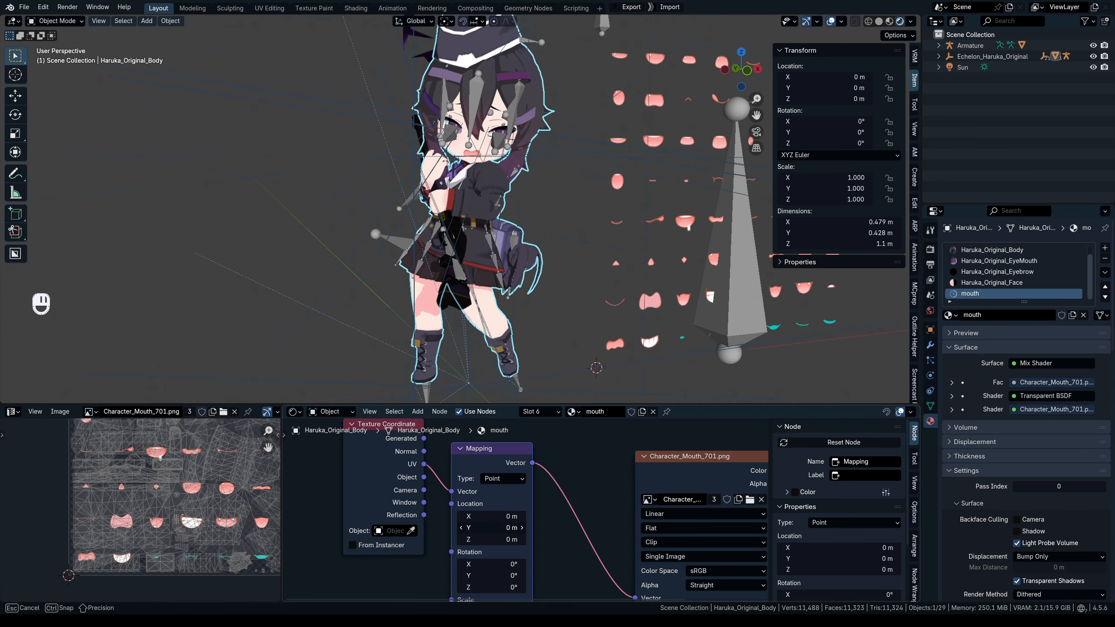
shift+drag(492, 527, 483, 528)
scroll(425, 244, up, 5)
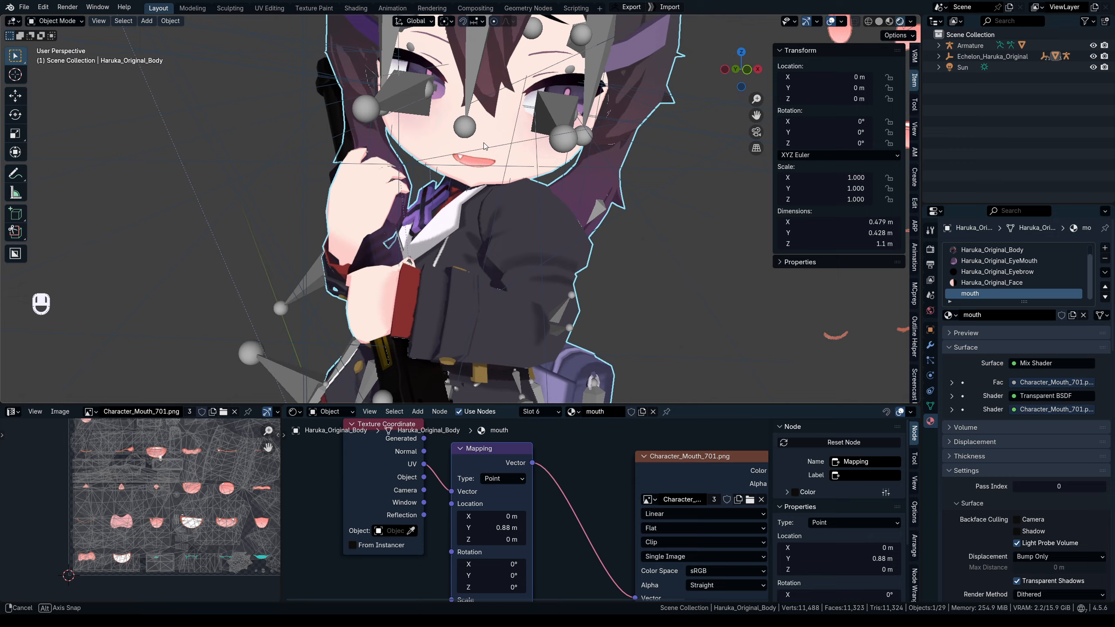
scroll(541, 328, down, 5)
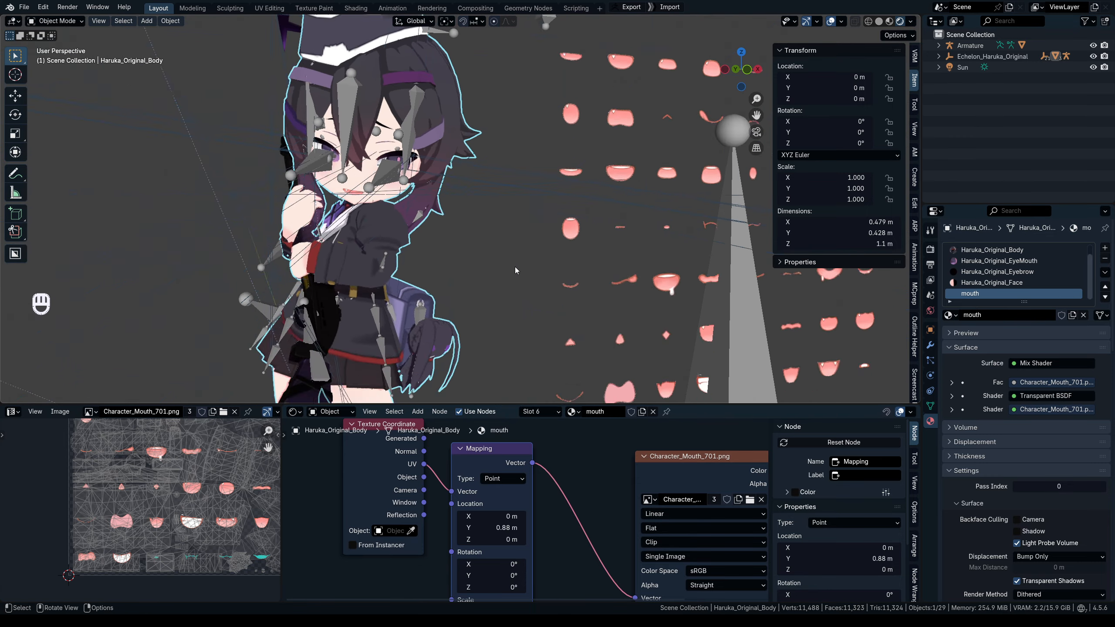
Step: Set the Mapping node's Location Y to 0.875 m
click(504, 529)
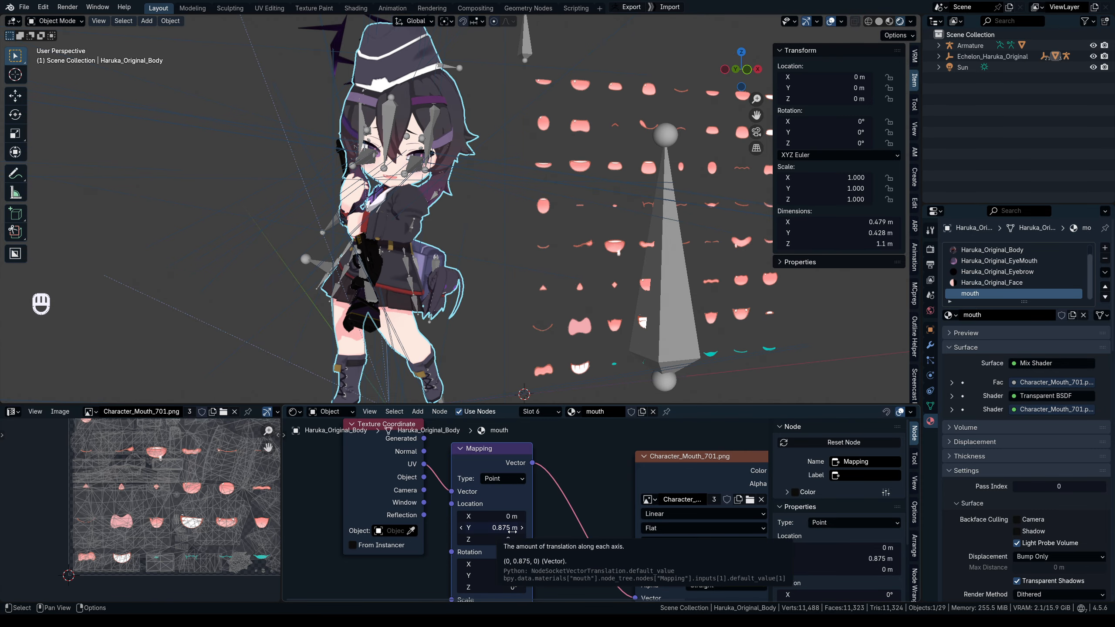
scroll(550, 277, down, 2)
middle_drag(550, 277, 454, 259)
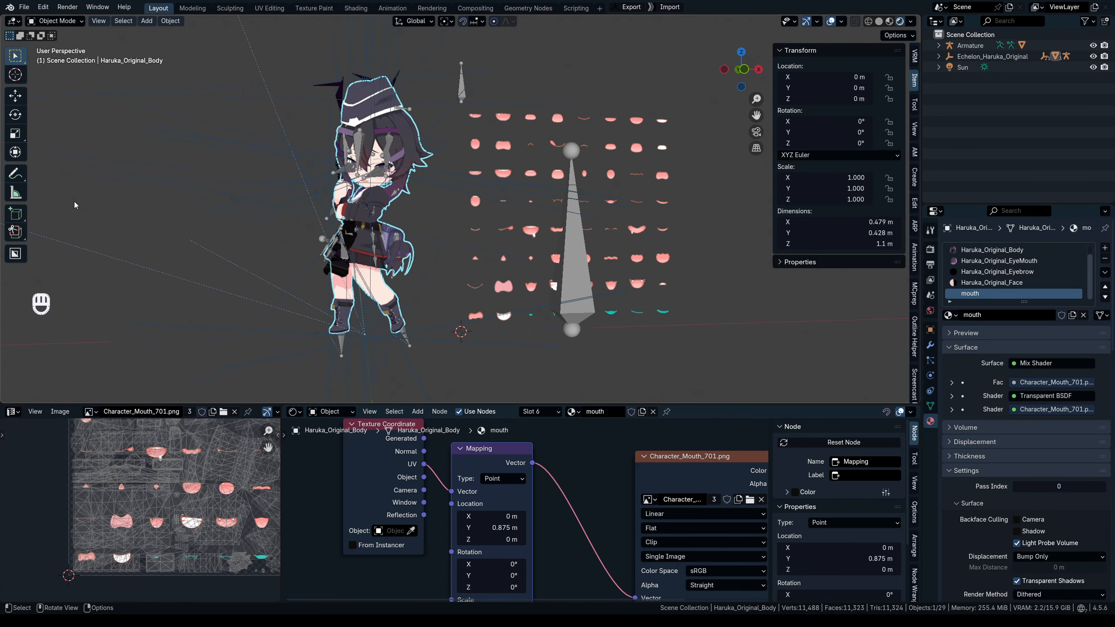
Step: From the front view, annotate X and Y axes running from 0 through 0.1 and 0.2 to 1 along the mouth sheet's edges
click(17, 172)
click(741, 74)
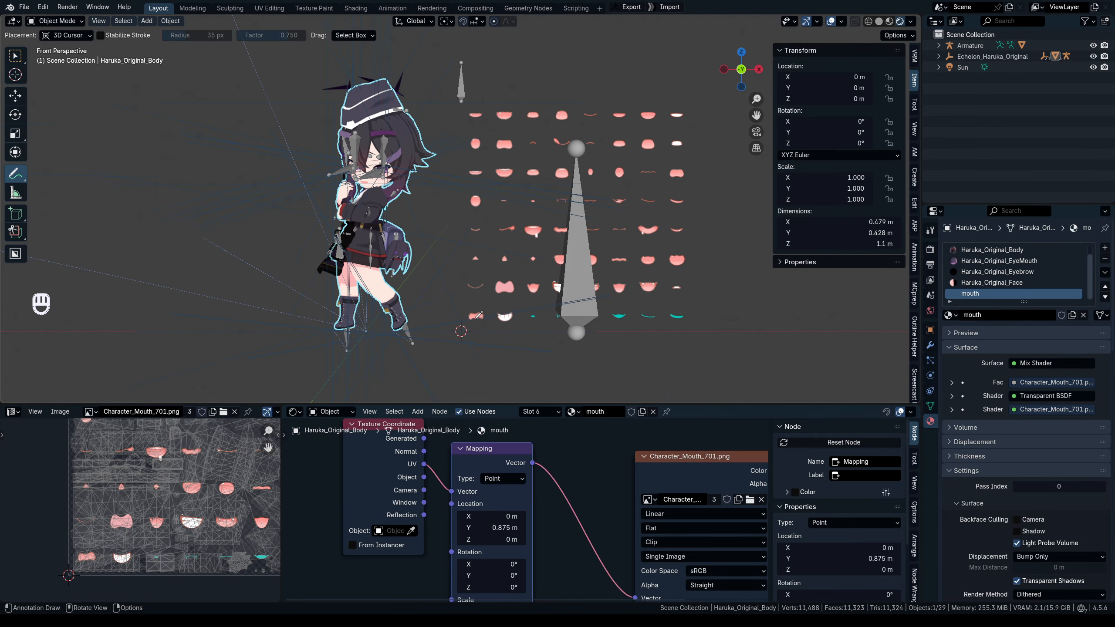
drag(462, 325, 466, 336)
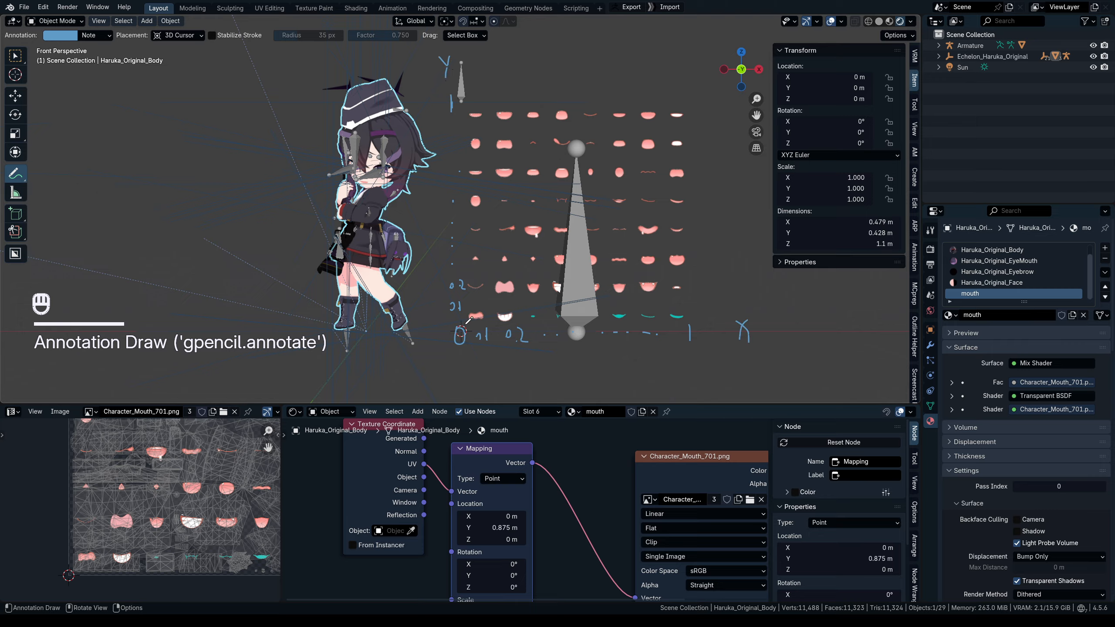
scroll(468, 321, up, 3)
scroll(471, 358, down, 2)
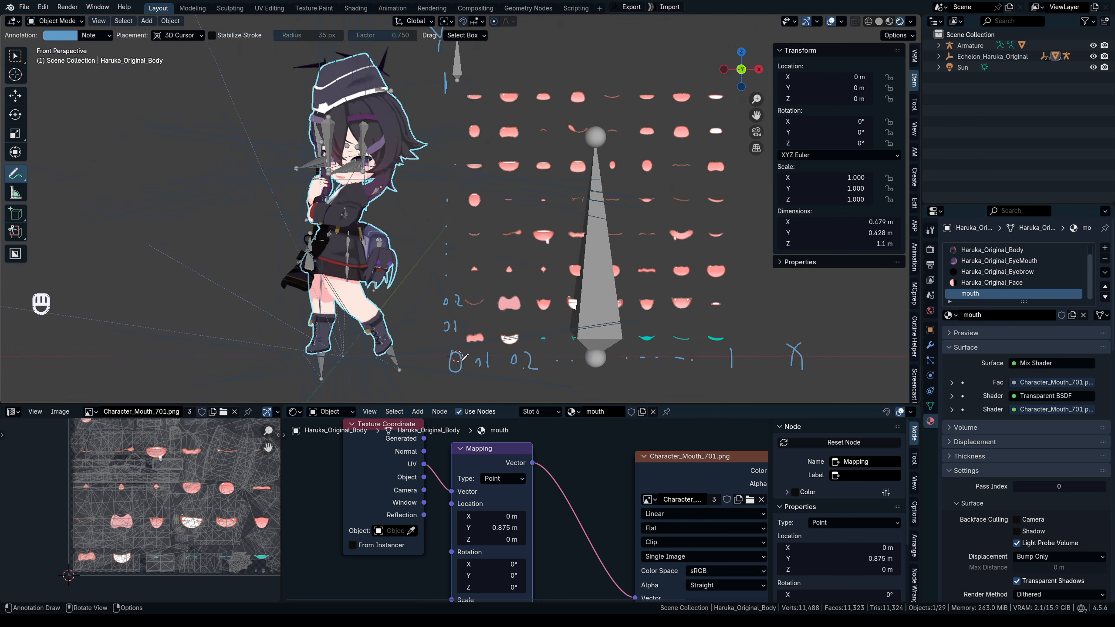
Step: Annotate boxes around the first column's lowest and highest mouths, joined by an upward arrow labelled 0.875, and return to the selection tool
drag(492, 316, 494, 342)
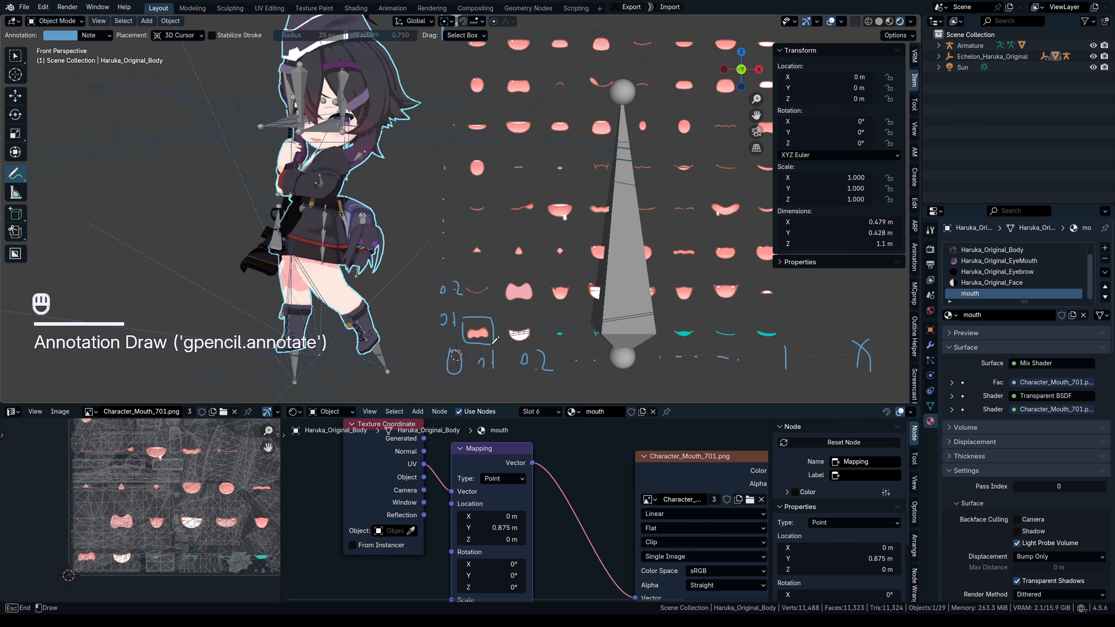
middle_drag(495, 339, 484, 279)
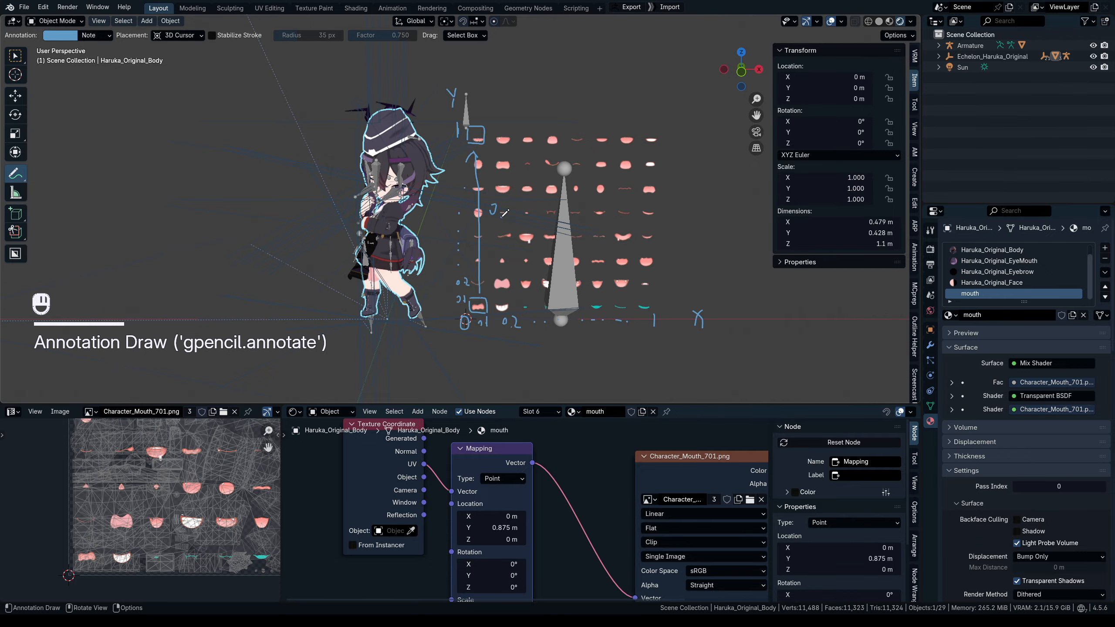
middle_drag(536, 202, 534, 236)
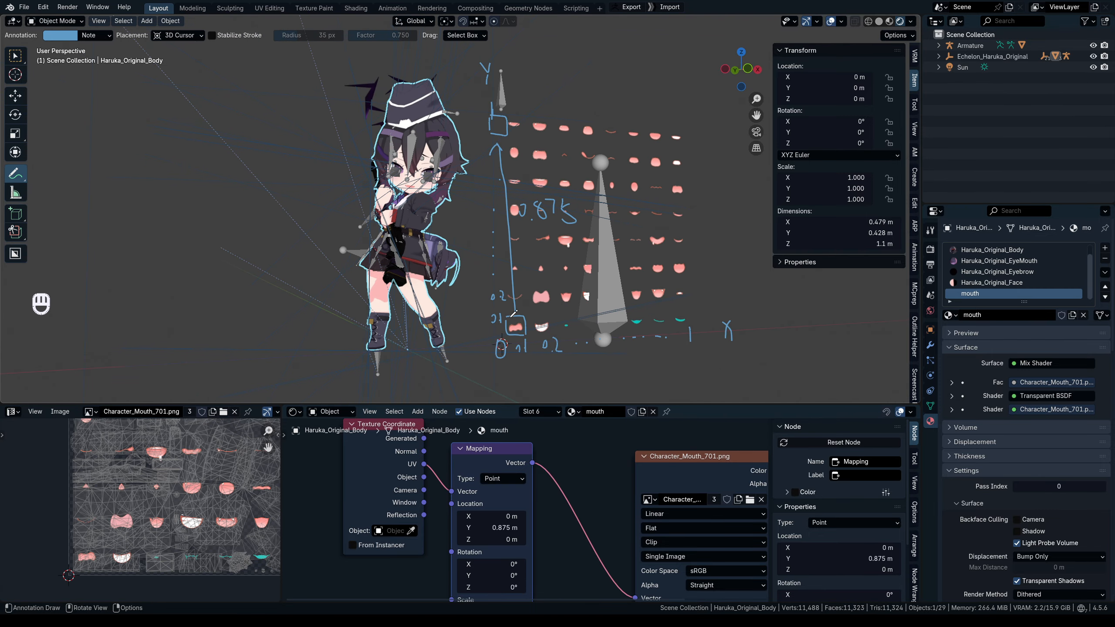
key(Tab)
key(Tab)
click(15, 56)
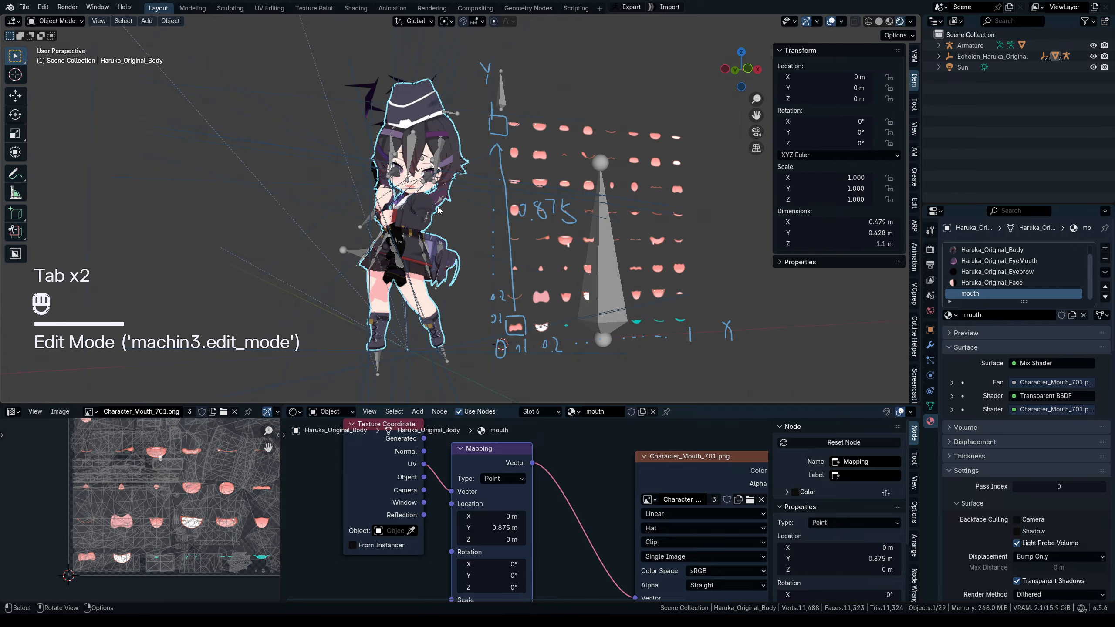
Step: Move the Texture Coordinate and Mapping nodes away from the image texture node to make room between them
scroll(471, 218, up, 4)
click(471, 218)
click(398, 171)
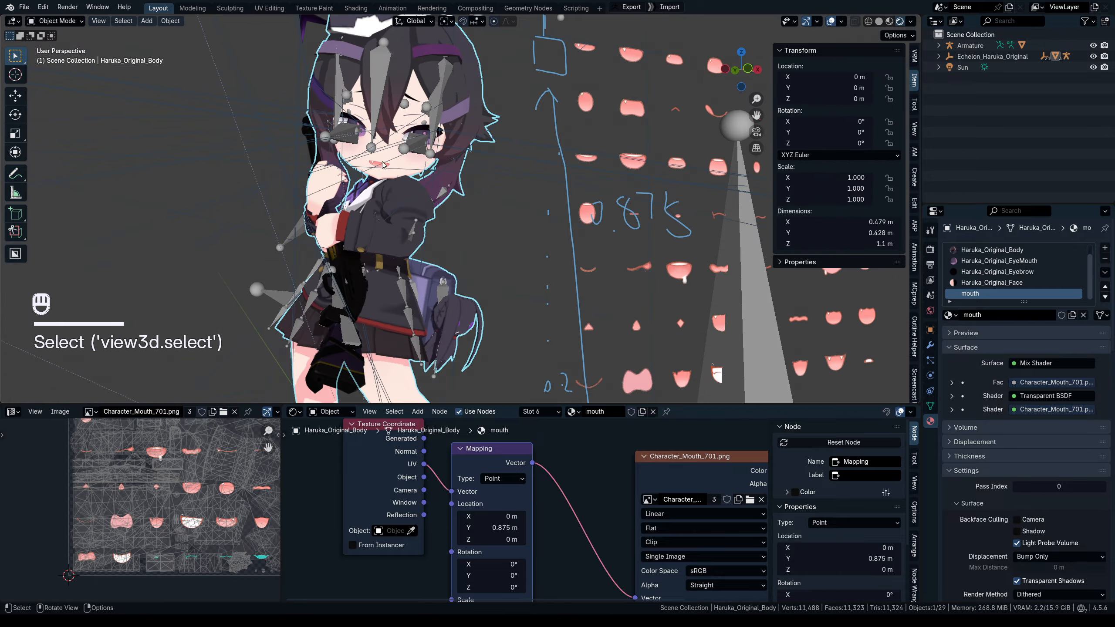
drag(505, 448, 503, 429)
click(544, 443)
scroll(380, 170, up, 2)
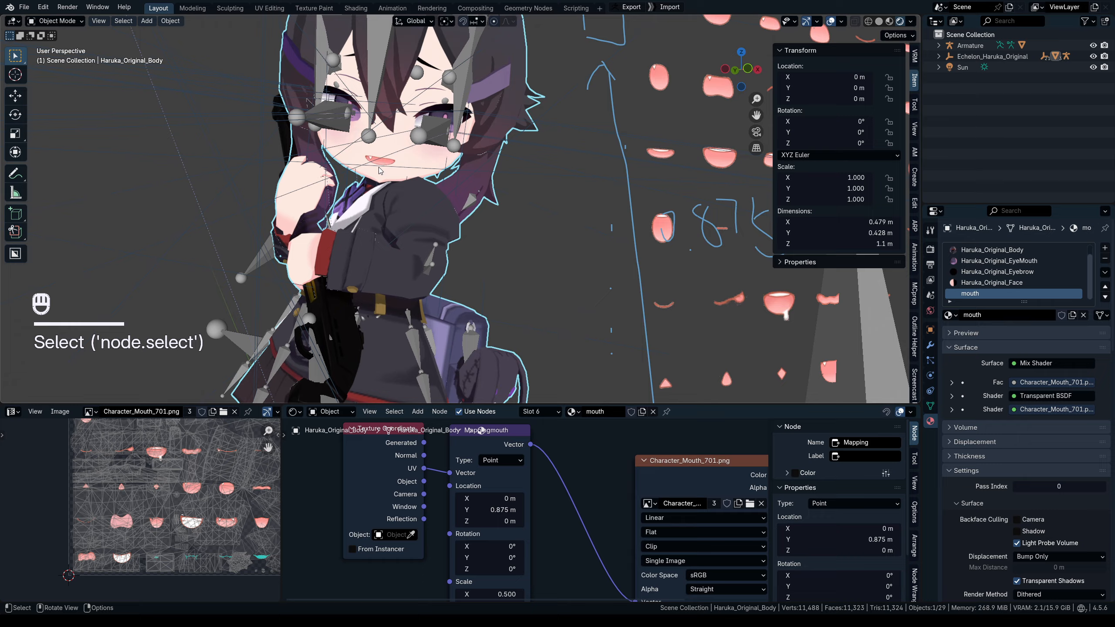
scroll(570, 481, down, 4)
drag(561, 477, 444, 444)
drag(517, 456, 413, 466)
Step: Duplicate the Mapping node, reset the copy to default values, and insert it between the original Mapping node and the image texture
click(413, 465)
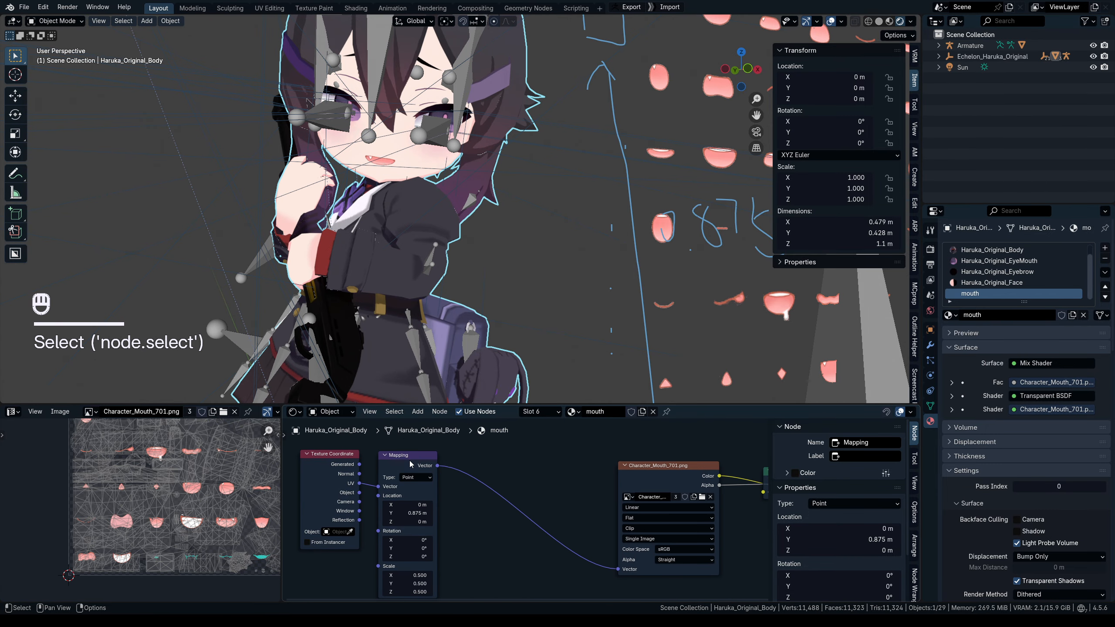
key(shift+d)
click(521, 483)
key(BackSpace)
middle_drag(524, 577, 522, 560)
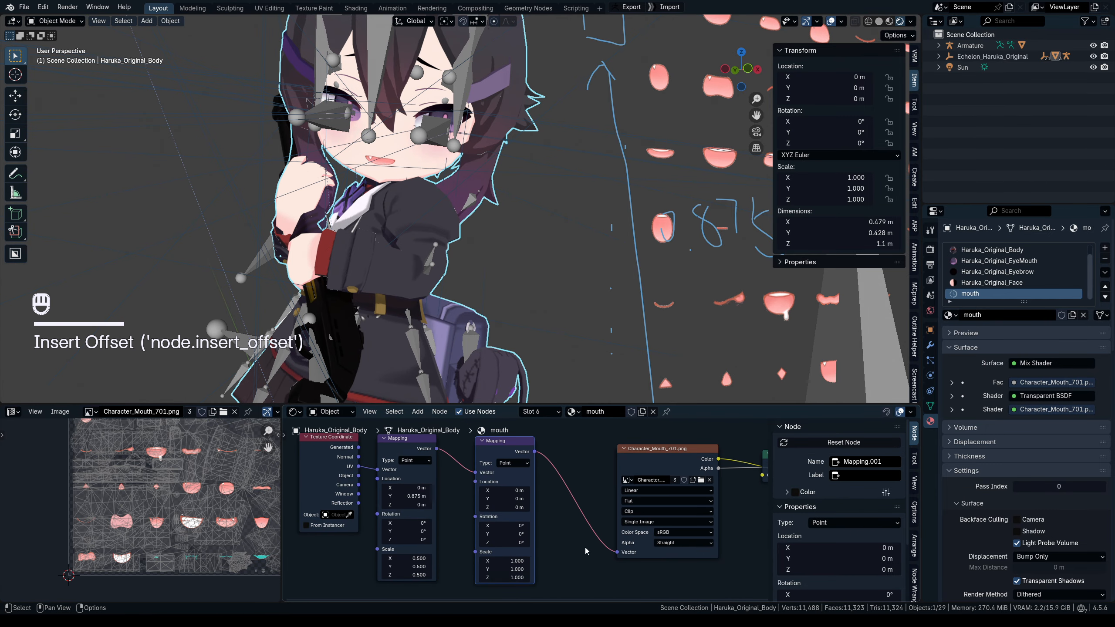
drag(505, 441, 395, 442)
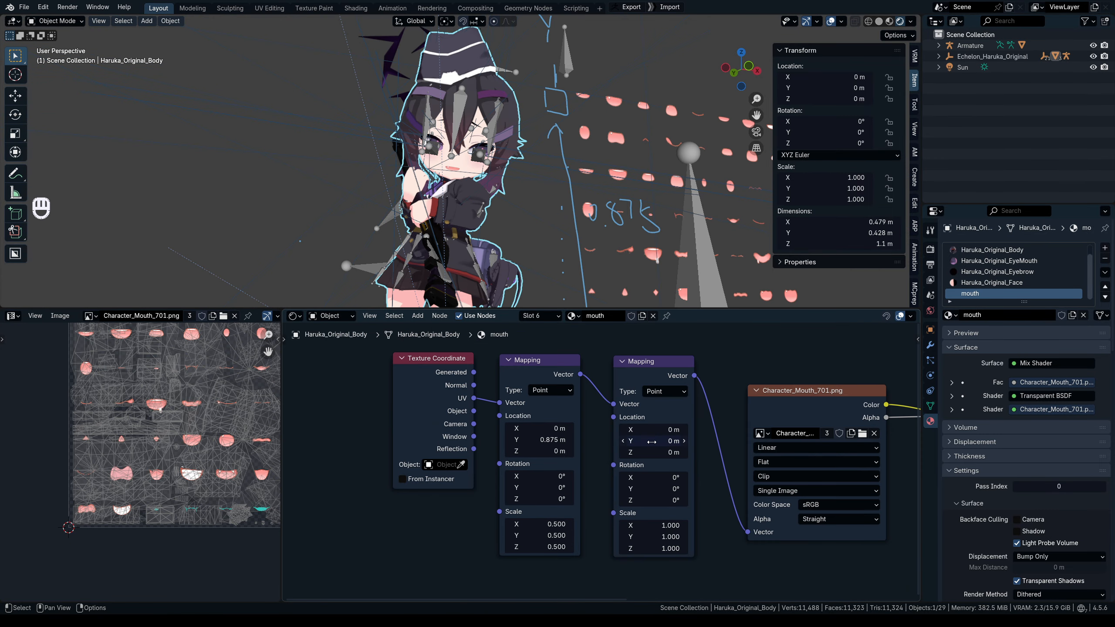
Step: Add a Combine XYZ node and connect its Vector output to the second Mapping node's Location
scroll(651, 441, down, 2)
middle_drag(433, 500, 543, 439)
key(shift+a)
mouse_move(483, 451)
click(606, 342)
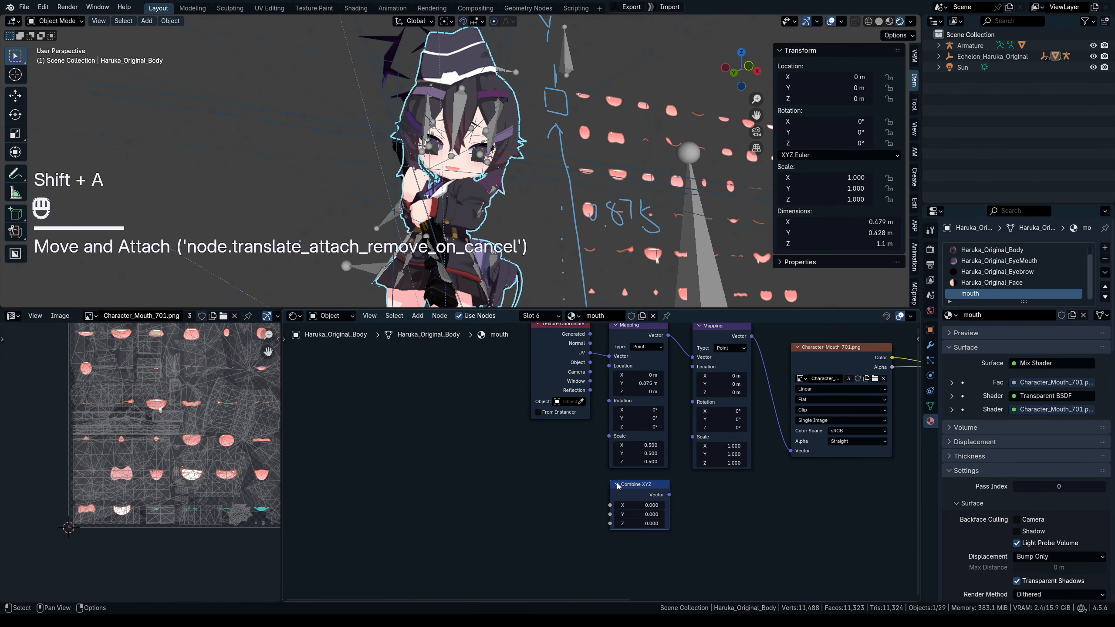
drag(669, 495, 692, 367)
key(ctrl+z)
Step: Add a Math node set to Floored Modulo with a second value of 8
key(shift+a)
click(532, 504)
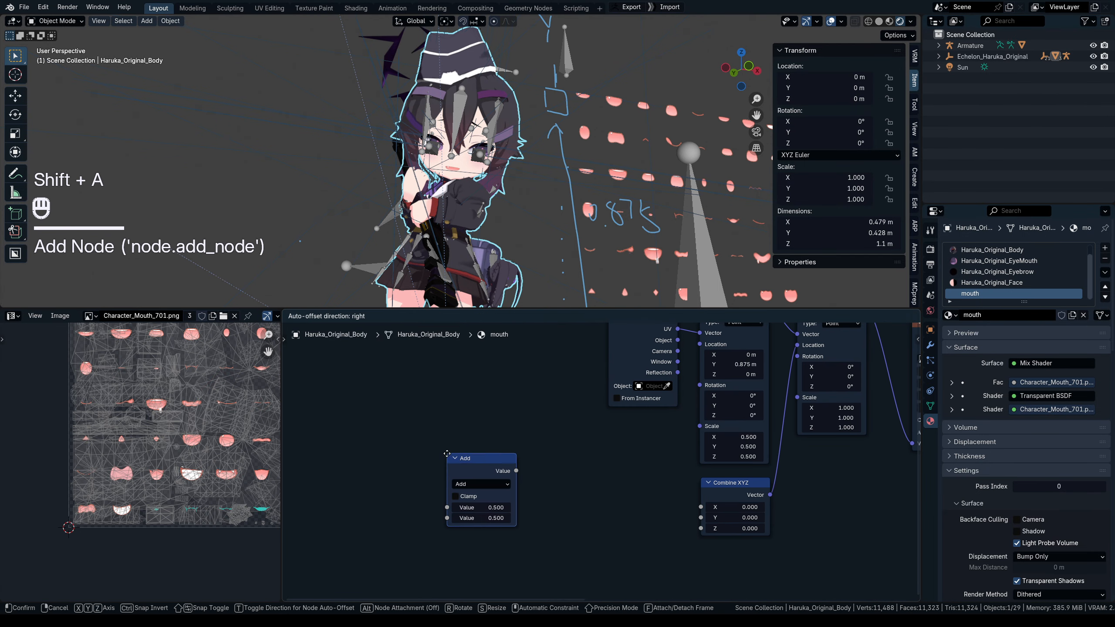
click(448, 455)
click(481, 483)
click(640, 431)
Step: Duplicate the Floored Modulo node, chain the copy after it, and change its operation to Truncate
key(shift+d)
drag(486, 460, 484, 506)
click(522, 461)
click(518, 483)
click(677, 394)
Step: Chain another duplicated Math node set to Multiply by 1/8 and connect its output to the Combine XYZ node's X
key(shift+d)
click(607, 458)
click(598, 480)
click(609, 382)
click(600, 508)
text(1/8)
key(Return)
drag(632, 467, 701, 507)
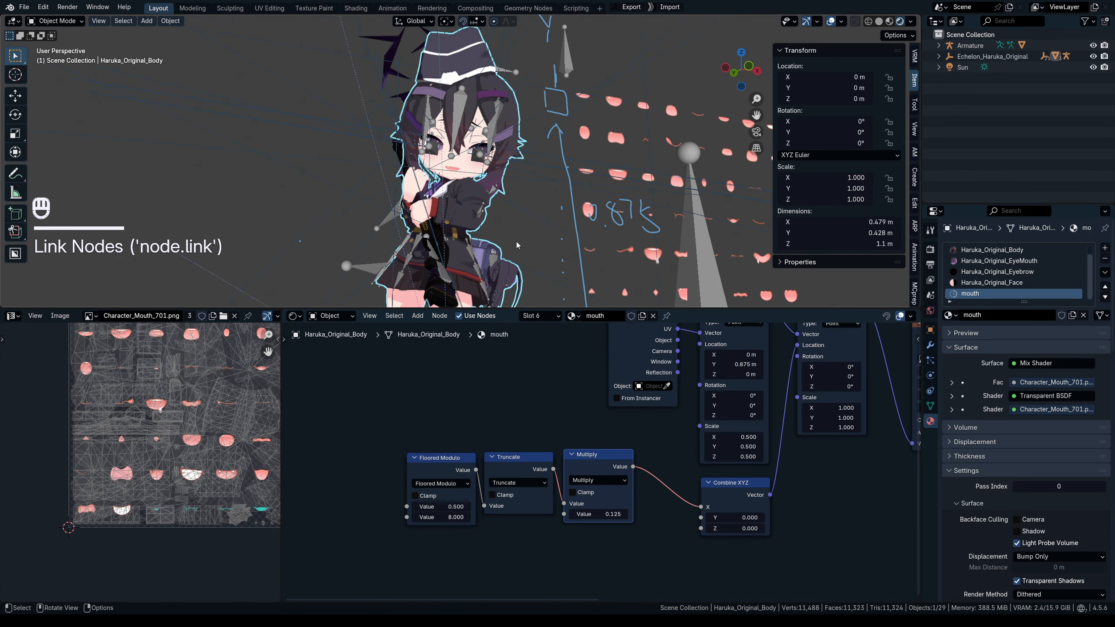
Step: Temporarily hide the viewport overlays and scrub the Floored Modulo's first value up to 5, returning it to 0, to preview the mouth shapes
scroll(526, 176, up, 4)
middle_drag(527, 175, 505, 176)
click(830, 21)
key(n)
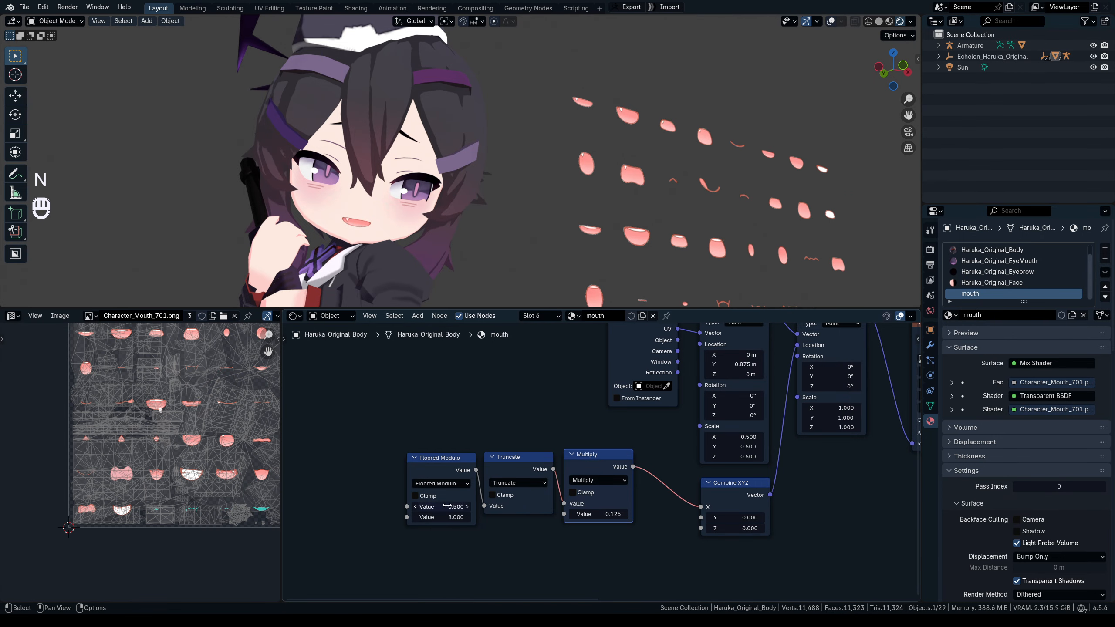
shift+drag(454, 507, 465, 505)
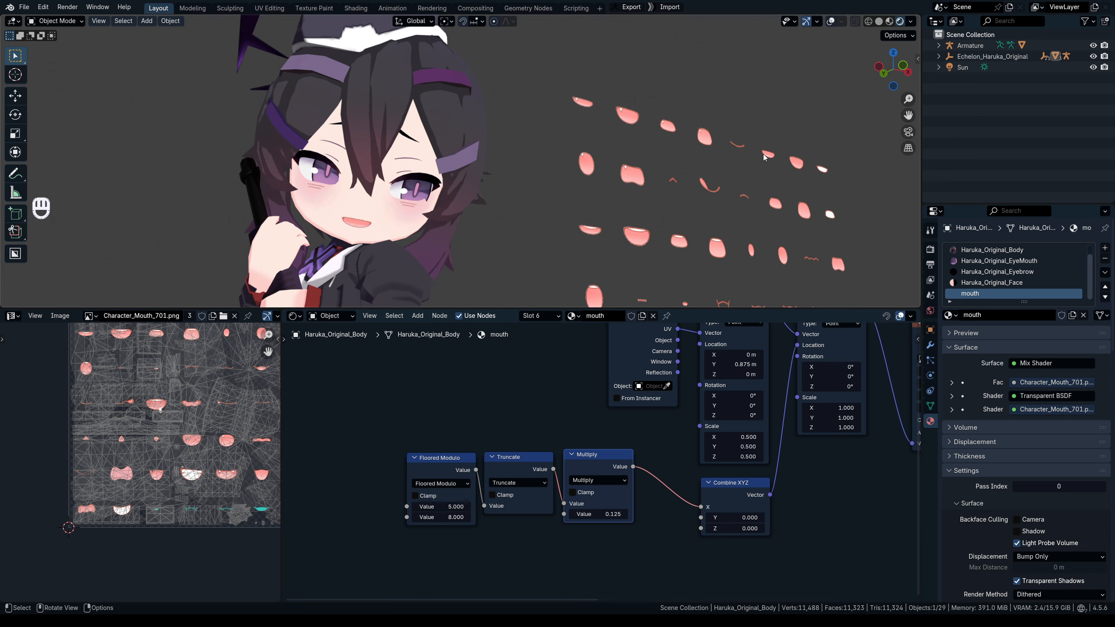
click(441, 507)
scroll(442, 377, down, 1)
scroll(432, 229, down, 2)
middle_drag(433, 198, 415, 204)
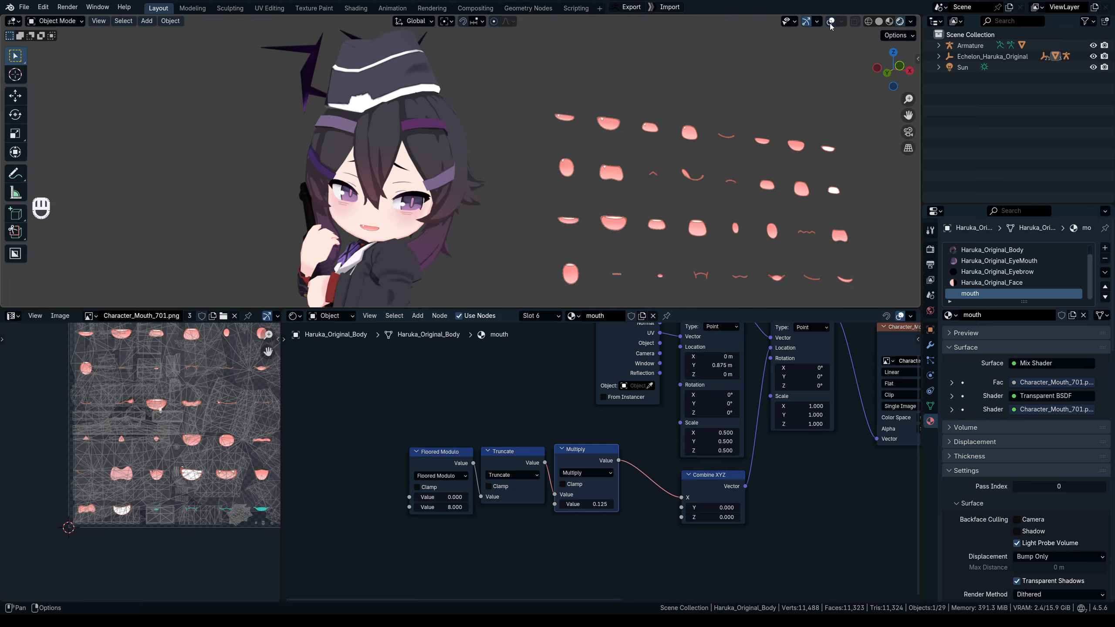
click(830, 21)
Step: Space out the math nodes and annotate the value range 0 to 7.999 beside the character
shift+middle_drag(584, 185, 696, 181)
drag(581, 455, 592, 460)
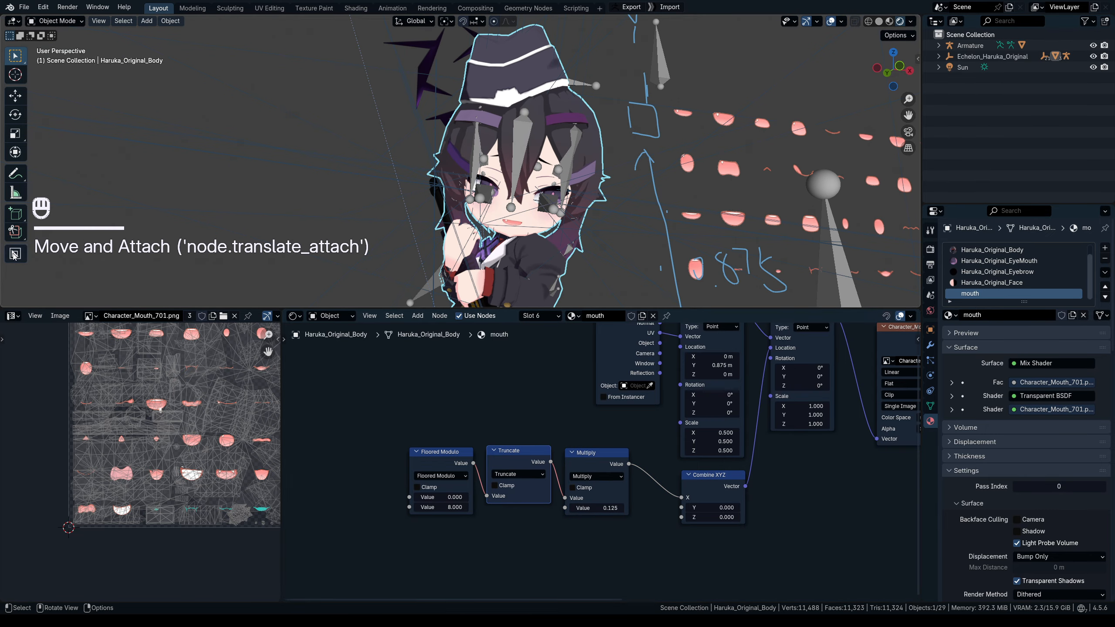
click(10, 178)
scroll(239, 200, down, 1)
middle_drag(238, 200, 192, 166)
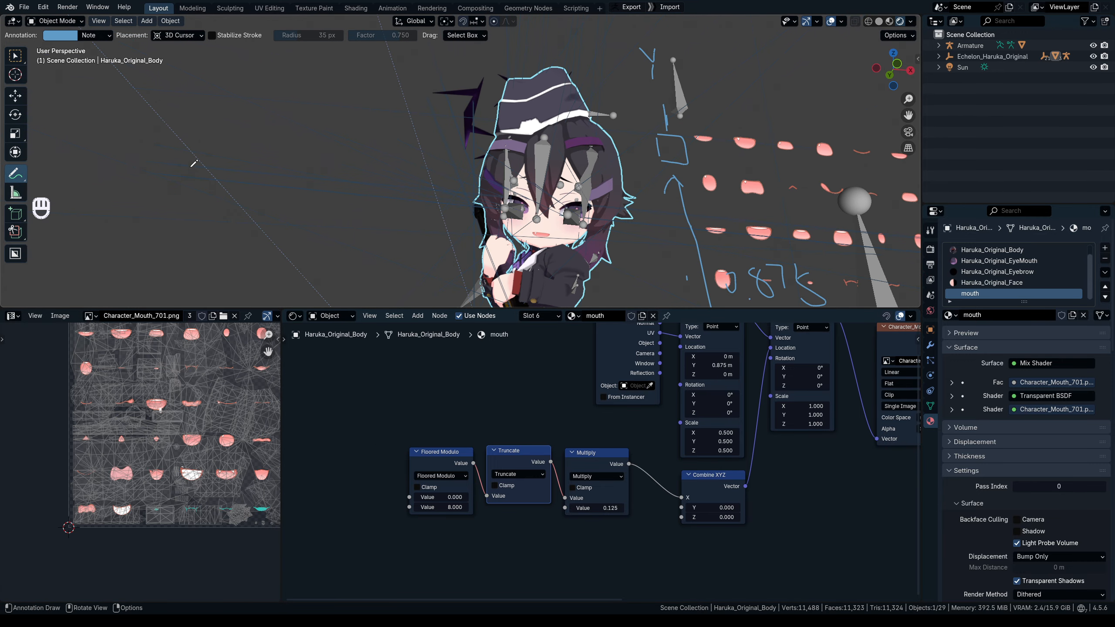
drag(191, 168, 183, 163)
click(211, 165)
click(254, 166)
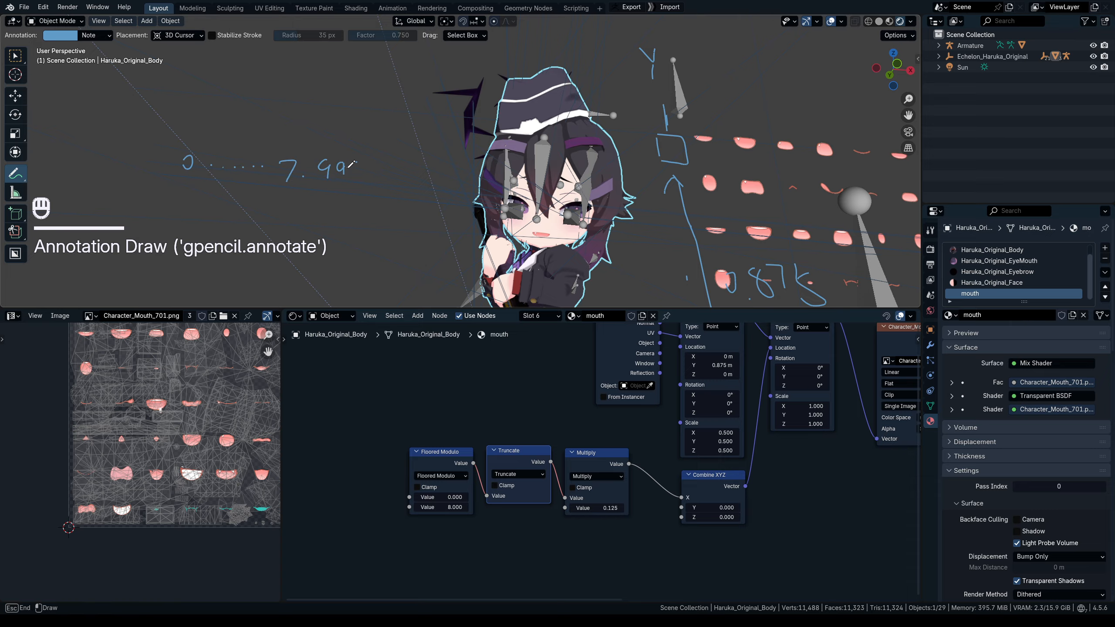
click(443, 455)
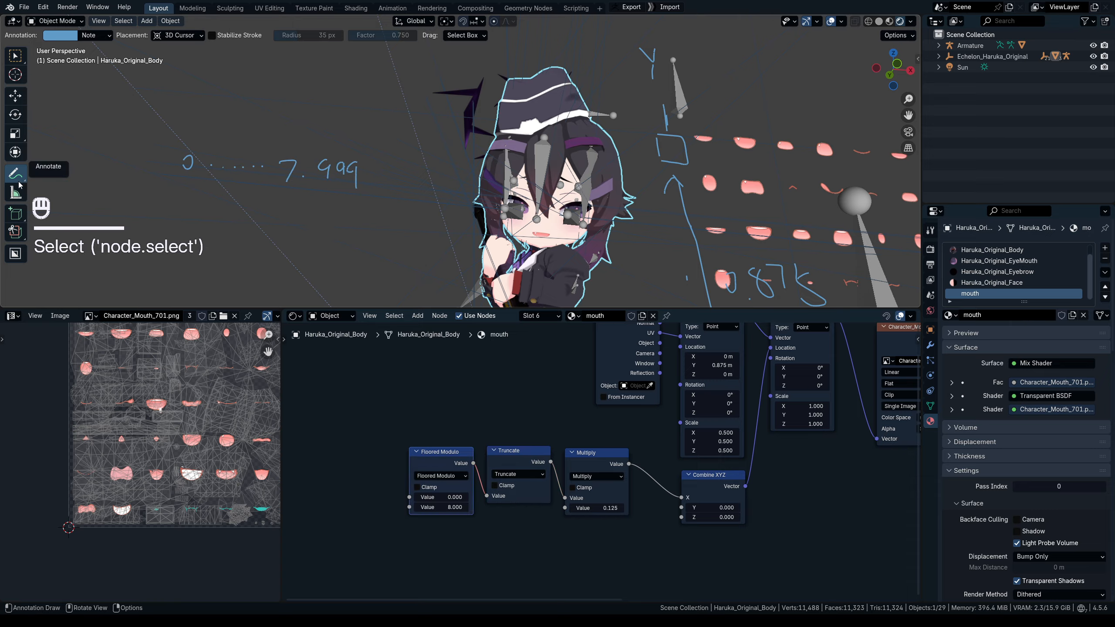
Step: Set the Floored Modulo's first value to 1.5 and briefly mute the Truncate node to compare the mouth with and without truncation
click(496, 462)
scroll(486, 476, up, 2)
text(.5)
key(Return)
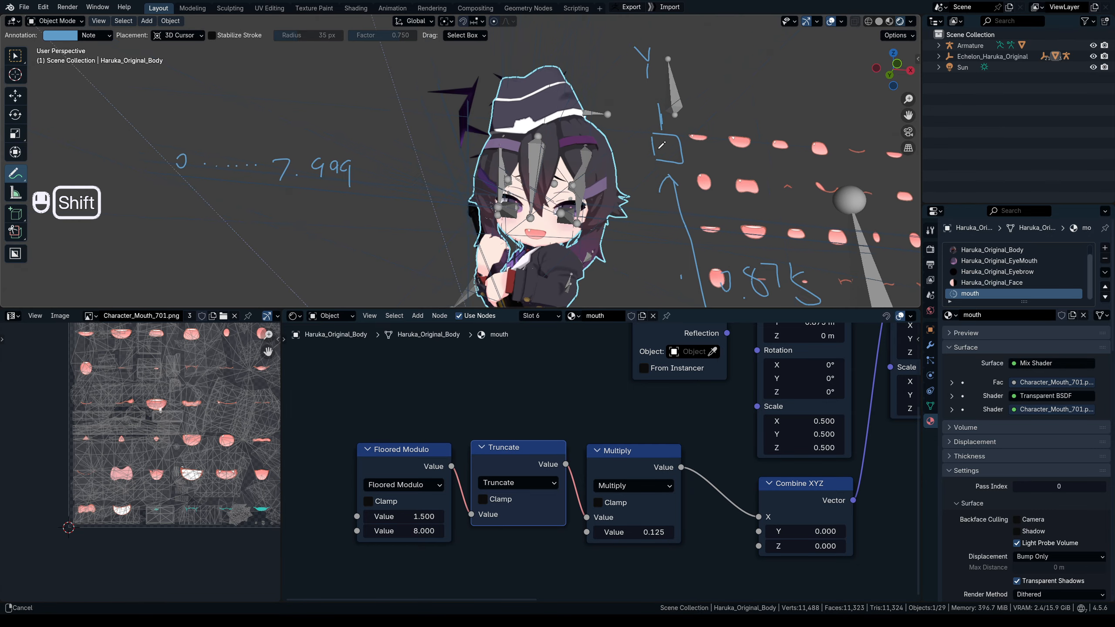
key(m)
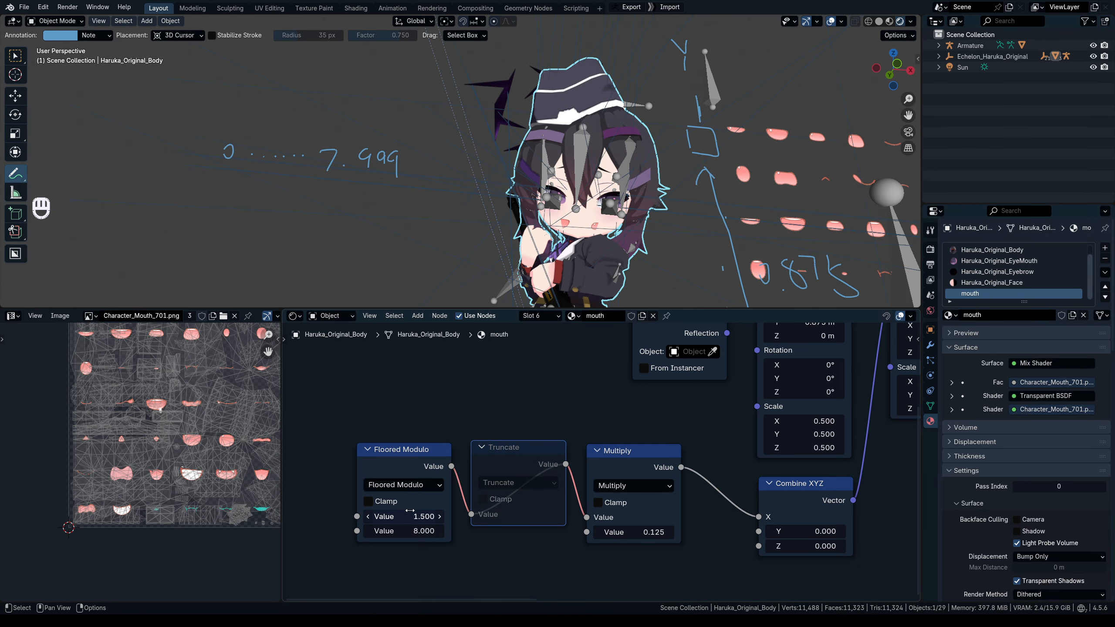
key(ctrl+z)
Step: Annotate below the range how 1.x truncates to 1, with an arrow and the decimal part crossed out
drag(207, 189, 204, 211)
click(214, 205)
mouse_move(224, 191)
mouse_down()
mouse_move(223, 213)
mouse_move(343, 203)
mouse_up()
drag(366, 194, 374, 240)
key(m)
mouse_move(239, 187)
mouse_down()
mouse_move(221, 217)
mouse_move(239, 214)
mouse_up()
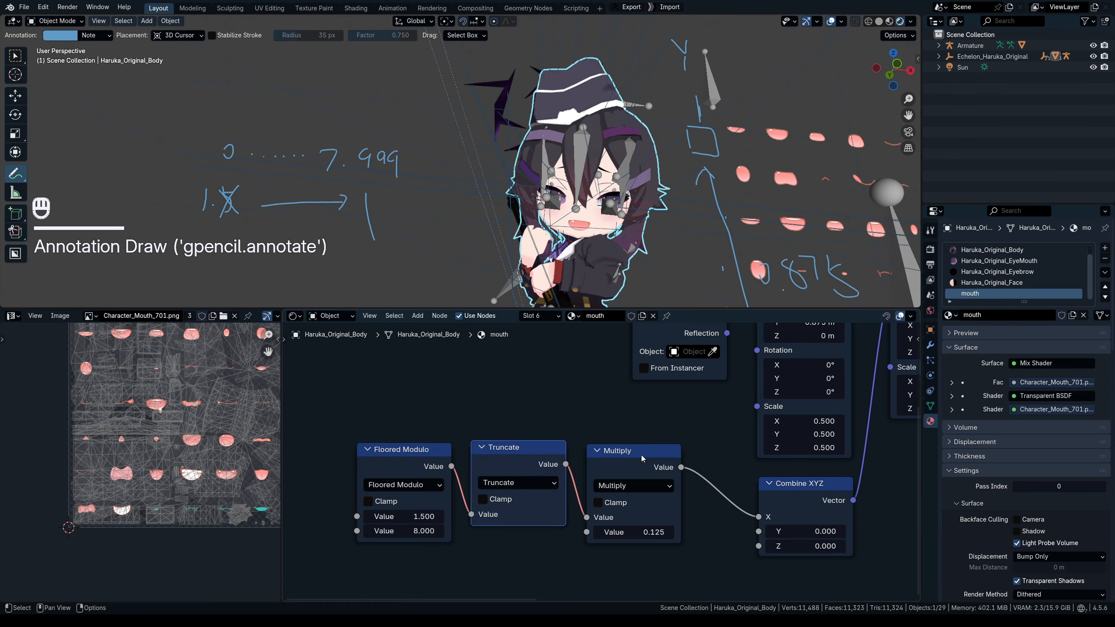
Step: Shift the Multiply node slightly and annotate a curved arrow from the 7.999 range down to a 0 to 1 range
drag(640, 455, 648, 440)
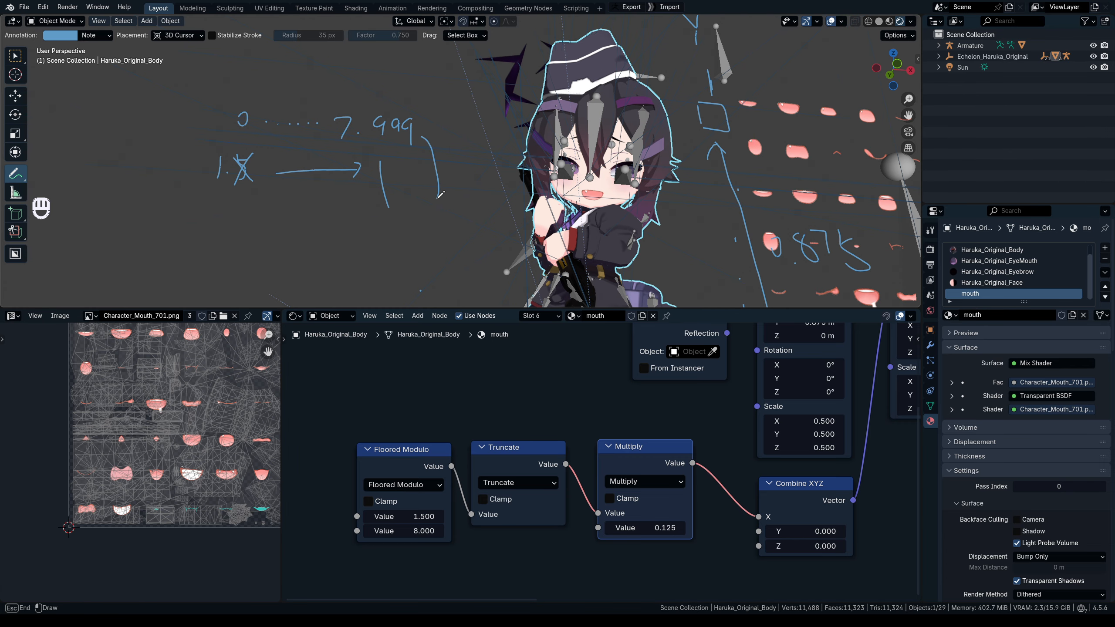
drag(440, 195, 426, 221)
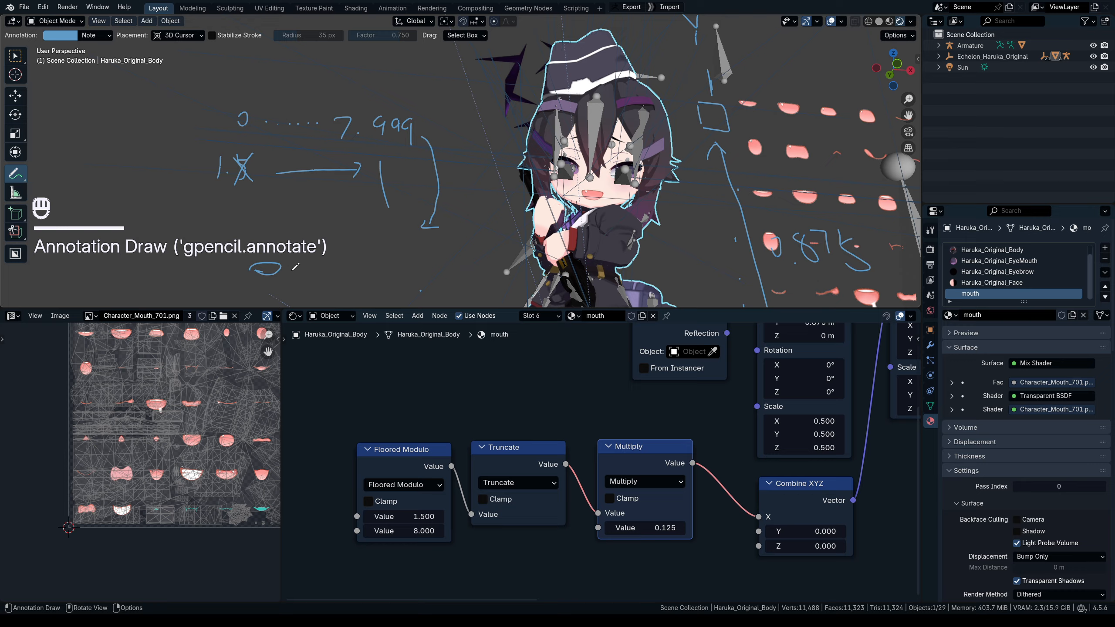
scroll(507, 239, down, 5)
shift+middle_drag(508, 239, 444, 166)
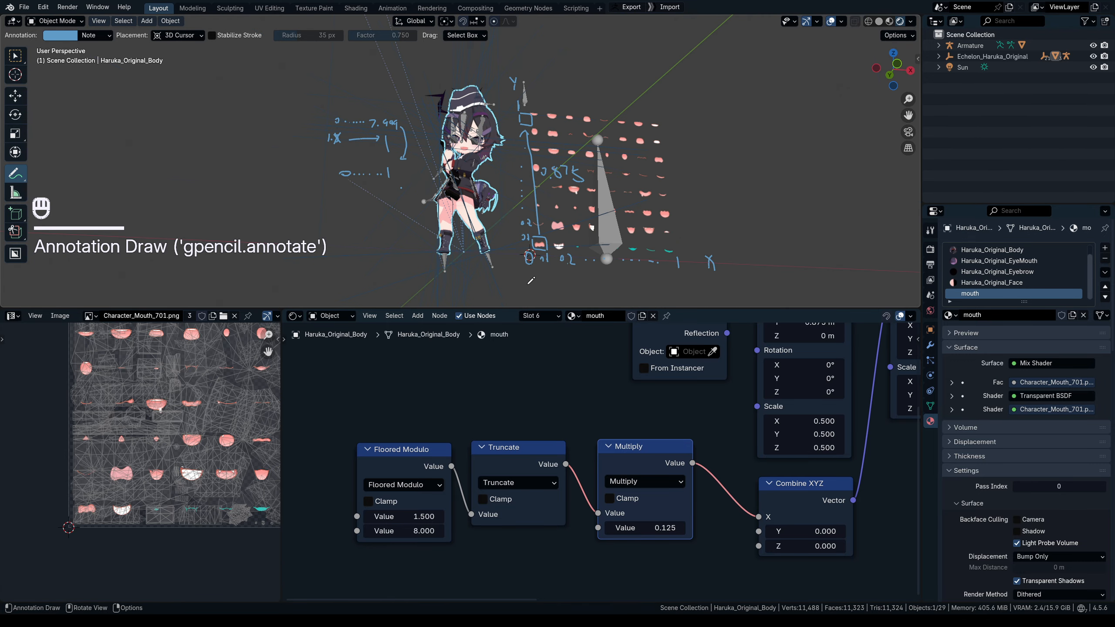
Step: Duplicate the Floored Modulo, Truncate and Multiply nodes below the originals and connect the copied Multiply output to Combine XYZ's Y
scroll(530, 279, up, 5)
shift+middle_drag(531, 278, 444, 255)
scroll(313, 165, down, 4)
scroll(439, 208, up, 3)
shift+middle_drag(309, 166, 443, 234)
drag(686, 415, 379, 476)
shift+middle_drag(444, 211, 464, 256)
scroll(463, 257, up, 3)
middle_drag(656, 494, 661, 446)
key(shift+d)
click(643, 521)
drag(694, 525, 701, 524)
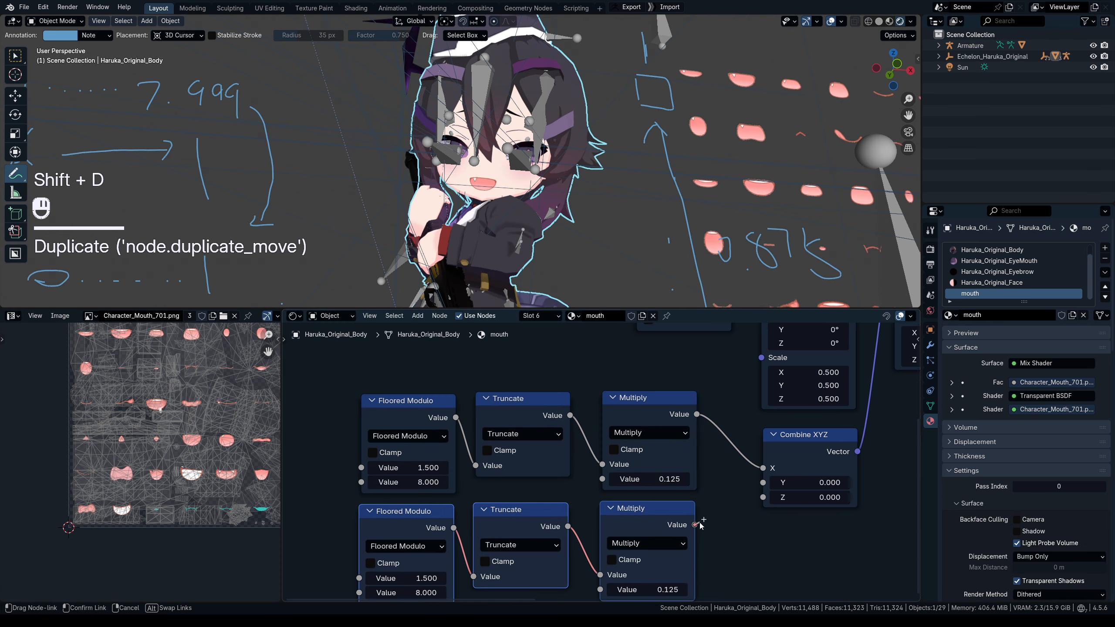
drag(754, 486, 756, 485)
Step: Return to the selection tool and change the mouth image texture's extension mode to Repeat
mouse_move(505, 478)
shift+middle_down()
mouse_move(497, 456)
mouse_move(495, 472)
shift+middle_up()
scroll(473, 175, up, 2)
click(15, 56)
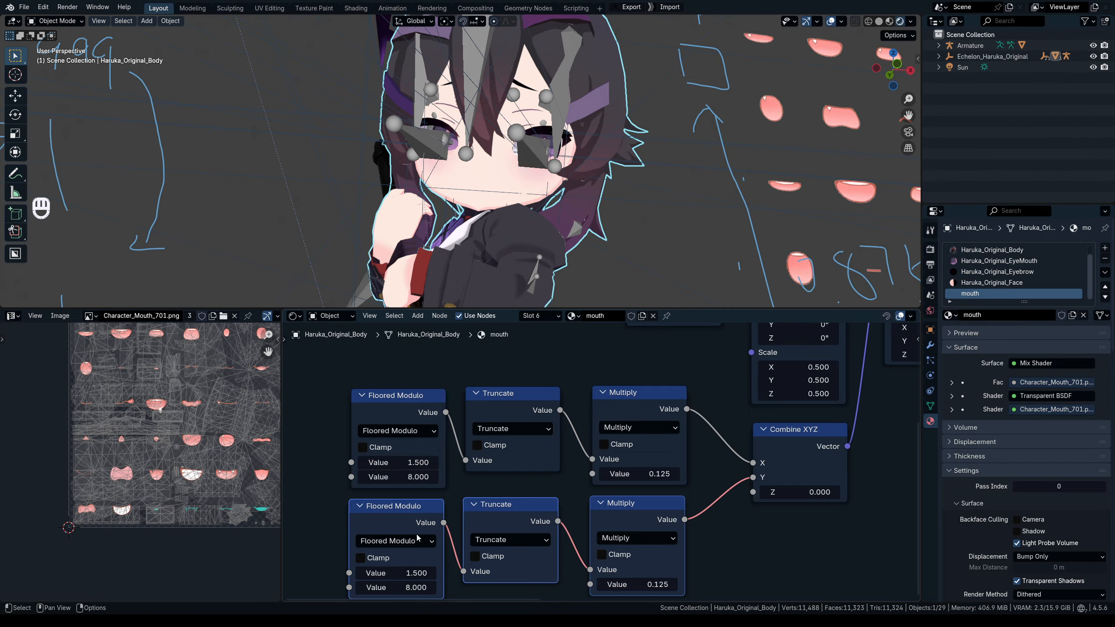
scroll(684, 411, down, 6)
middle_drag(834, 413, 684, 438)
scroll(685, 437, up, 6)
click(654, 416)
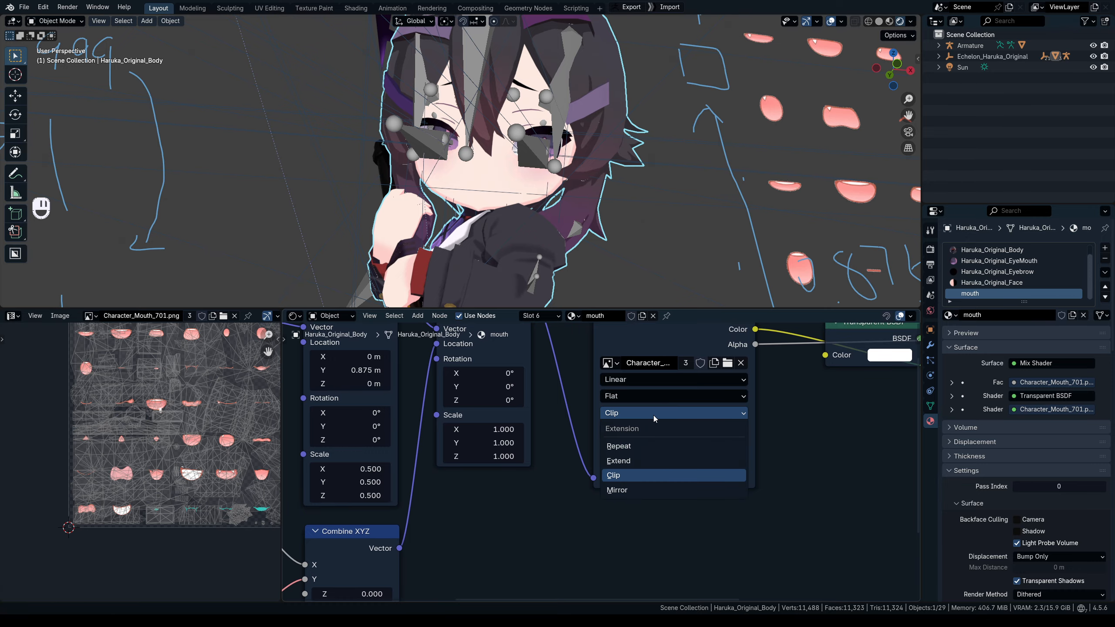
click(646, 447)
Step: Set the first value of the upper Floored Modulo node to 0 and of the lower one to 1
scroll(483, 185, down, 6)
scroll(416, 492, down, 2)
middle_drag(415, 492, 720, 448)
shift+middle_drag(548, 197, 457, 121)
click(570, 518)
text(1)
key(Return)
Step: Scrub the lower Floored Modulo's first value to preview the mouth rows on the face, leaving it at 0
shift+middle_drag(571, 70, 570, 176)
scroll(593, 114, up, 2)
middle_drag(602, 100, 609, 91)
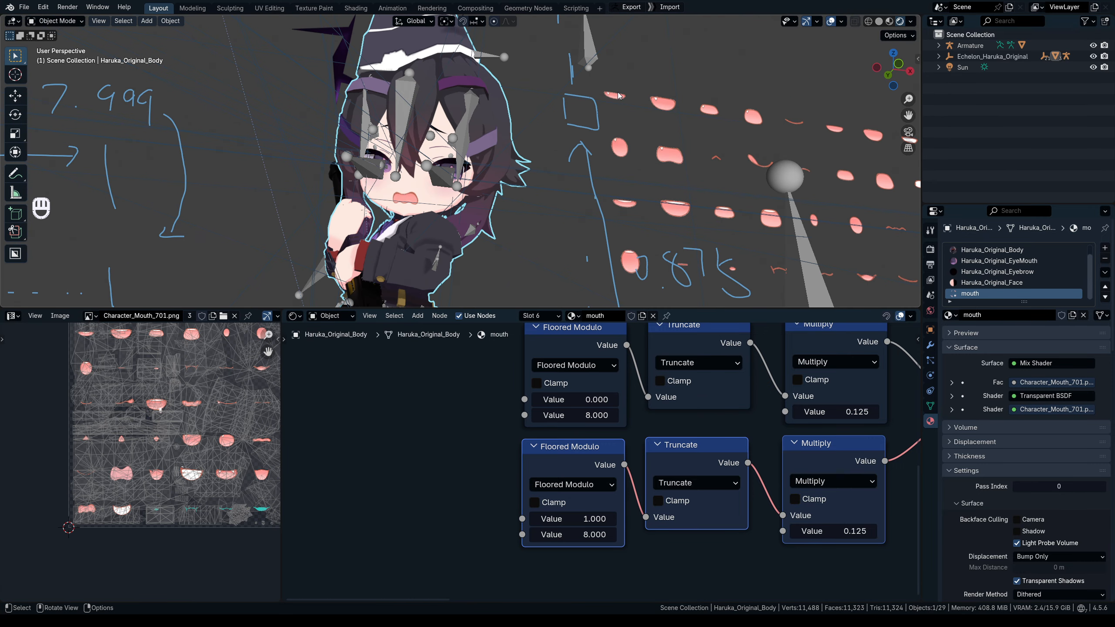
mouse_move(572, 519)
shift+mouse_down()
mouse_move(589, 519)
mouse_move(574, 518)
shift+mouse_up()
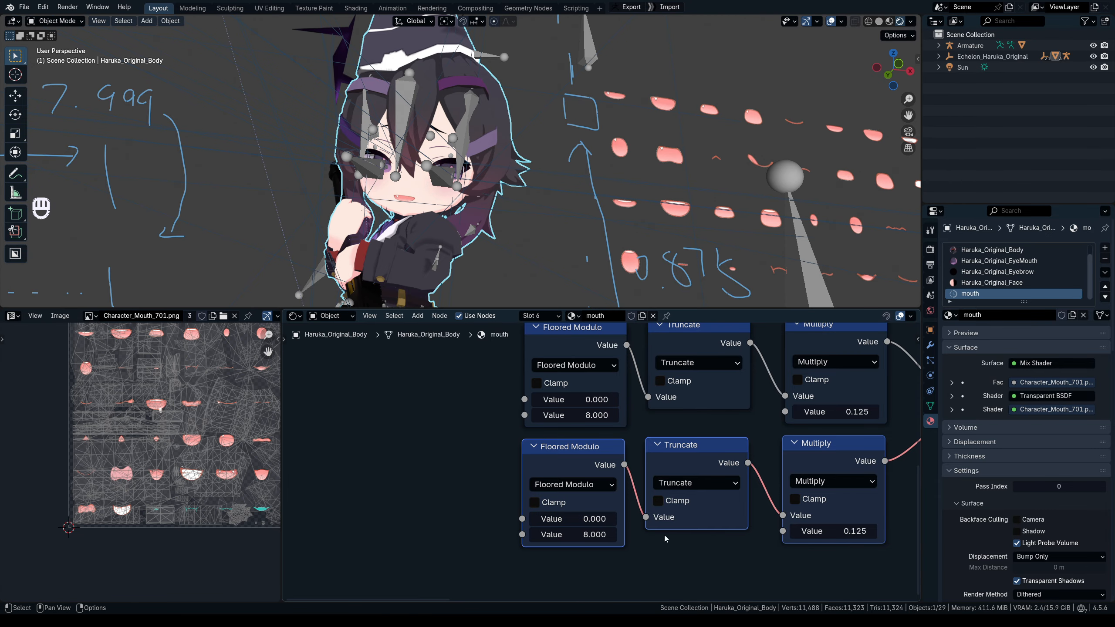
Step: Annotate the example -0.1 = -1 + 0.9 with the 0.9 crossed out and an arrow to -1, below the earlier notes
middle_drag(618, 145, 621, 90)
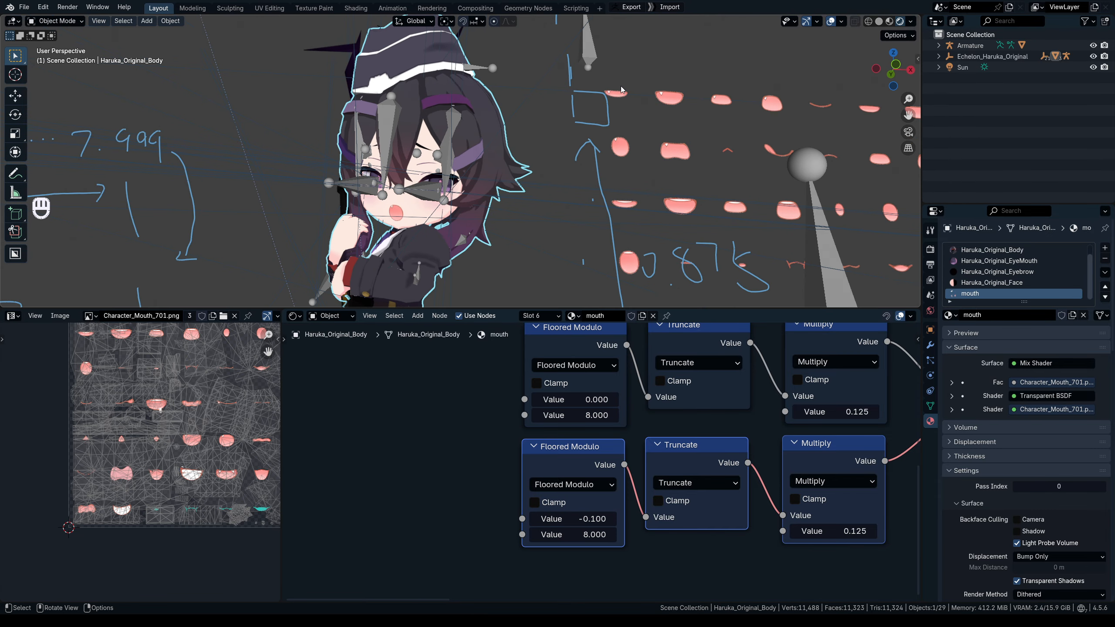
scroll(624, 130, down, 2)
shift+middle_drag(595, 131, 624, 60)
drag(588, 447, 589, 447)
click(311, 385)
click(15, 174)
shift+middle_drag(351, 237, 429, 221)
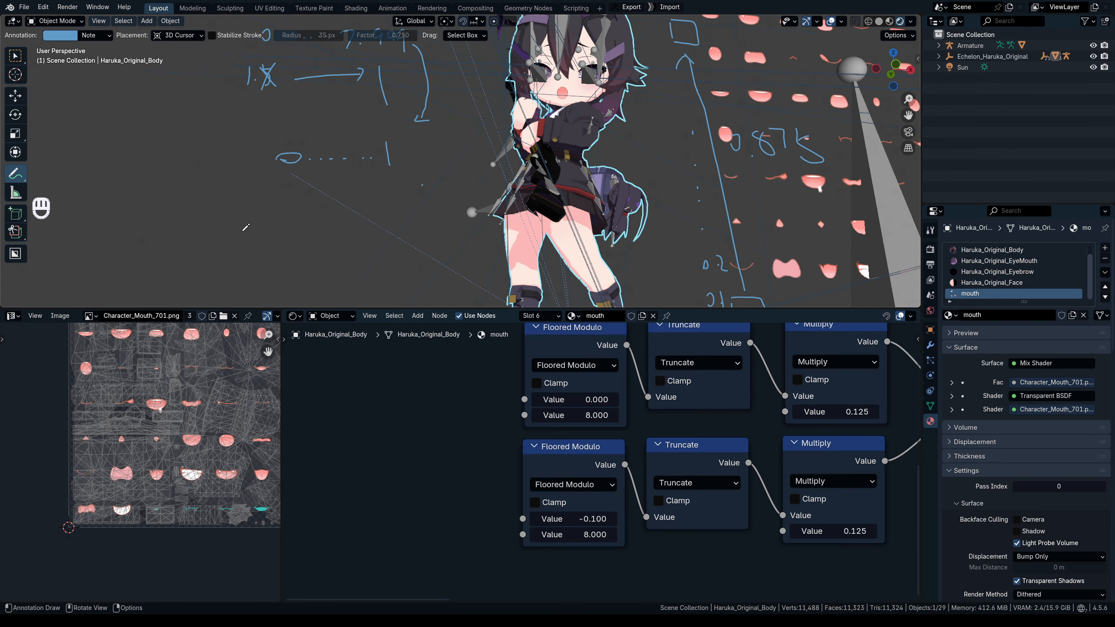
drag(242, 231, 254, 231)
drag(269, 228, 270, 233)
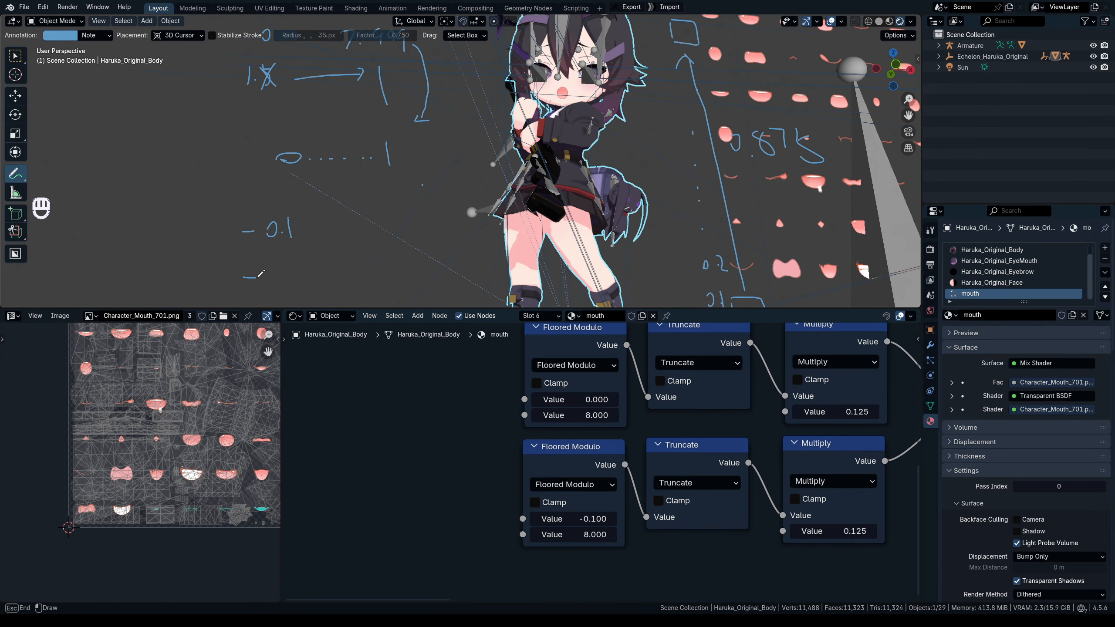
mouse_move(266, 266)
mouse_down()
mouse_move(266, 284)
mouse_move(310, 293)
mouse_up()
click(685, 449)
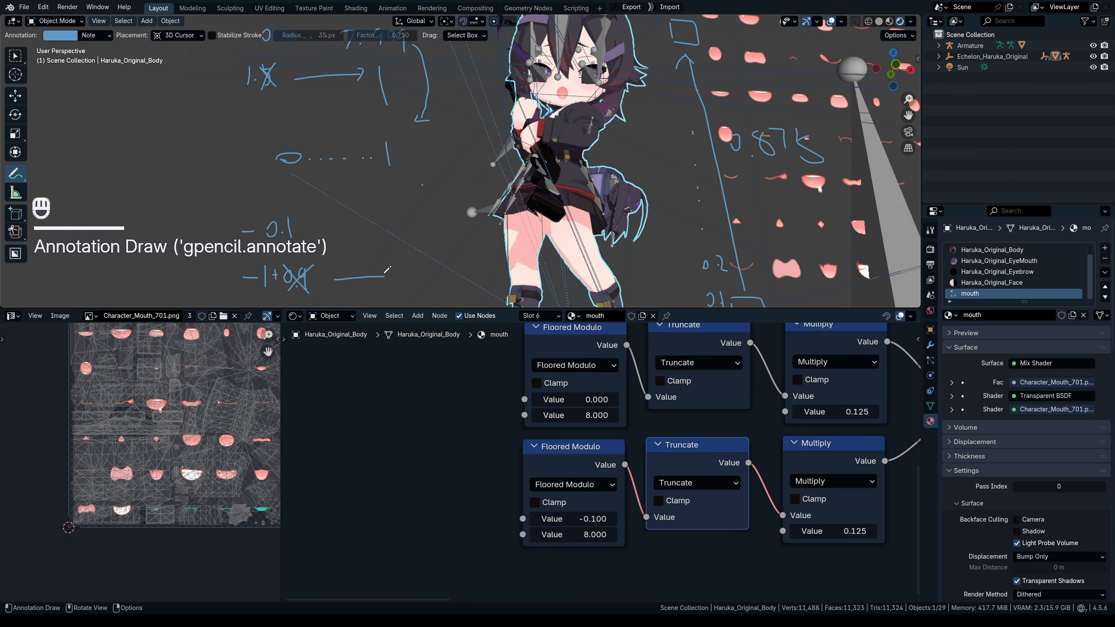
drag(435, 276, 437, 286)
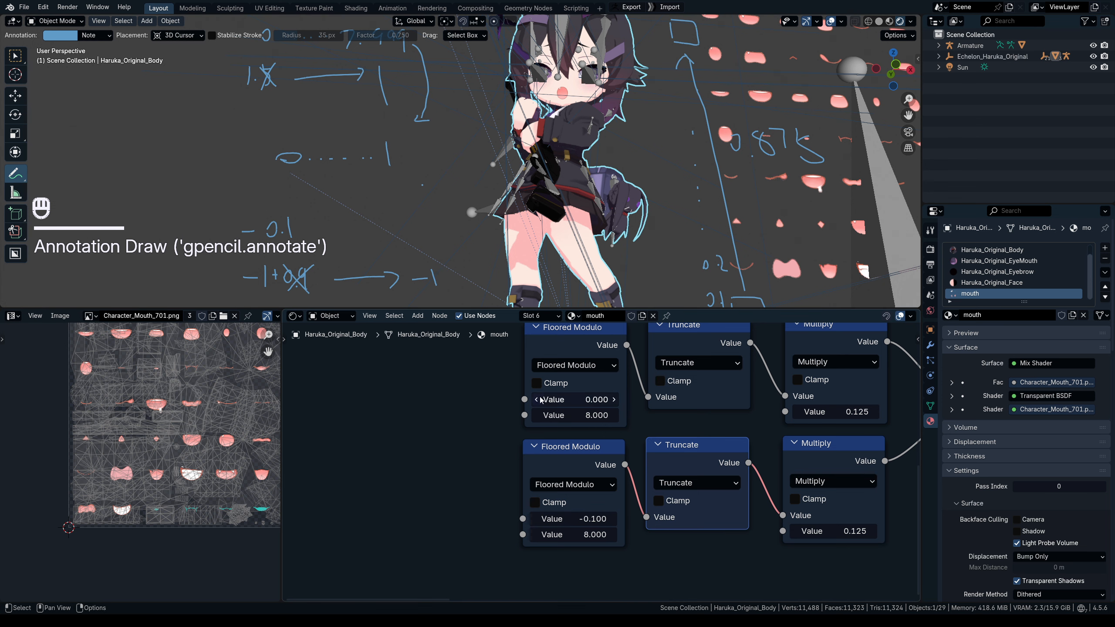
Step: Change the lower Truncate node's operation to Ceil
click(701, 483)
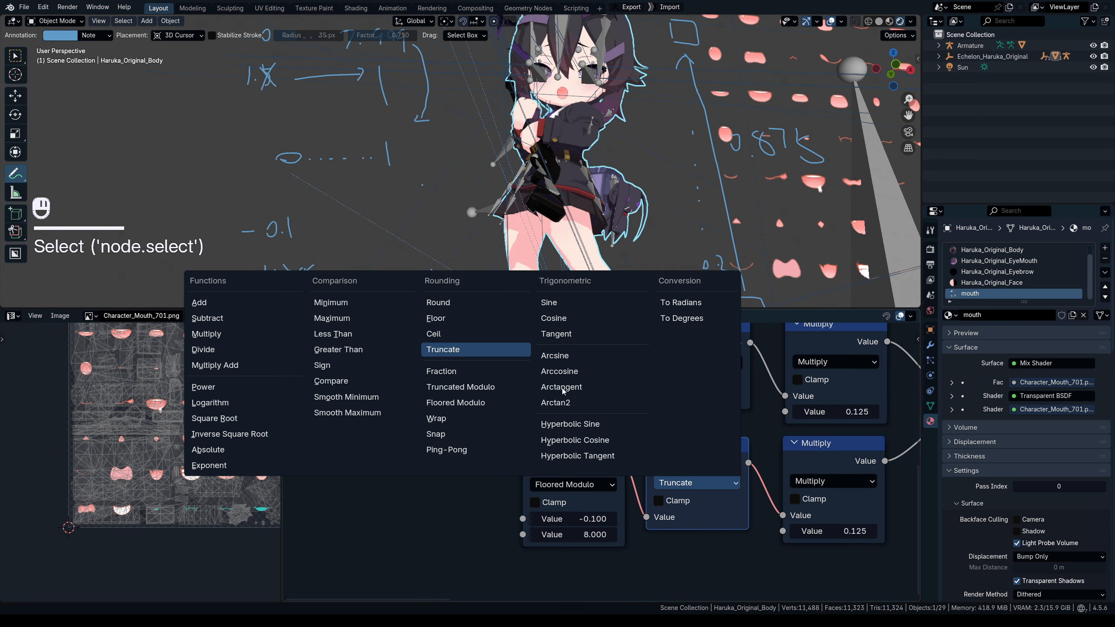
click(494, 335)
drag(375, 226, 361, 213)
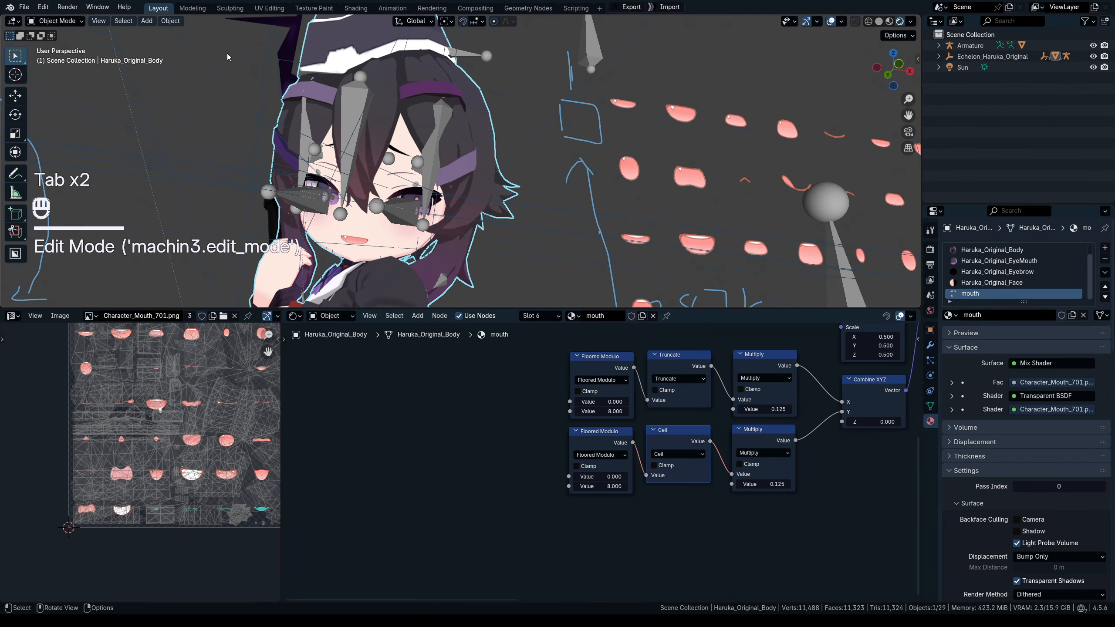
Step: Put the armature in pose mode and copy the X location of Bone.001 as a new driver
click(591, 48)
scroll(591, 48, down, 3)
middle_drag(591, 52, 580, 97)
scroll(575, 117, up, 3)
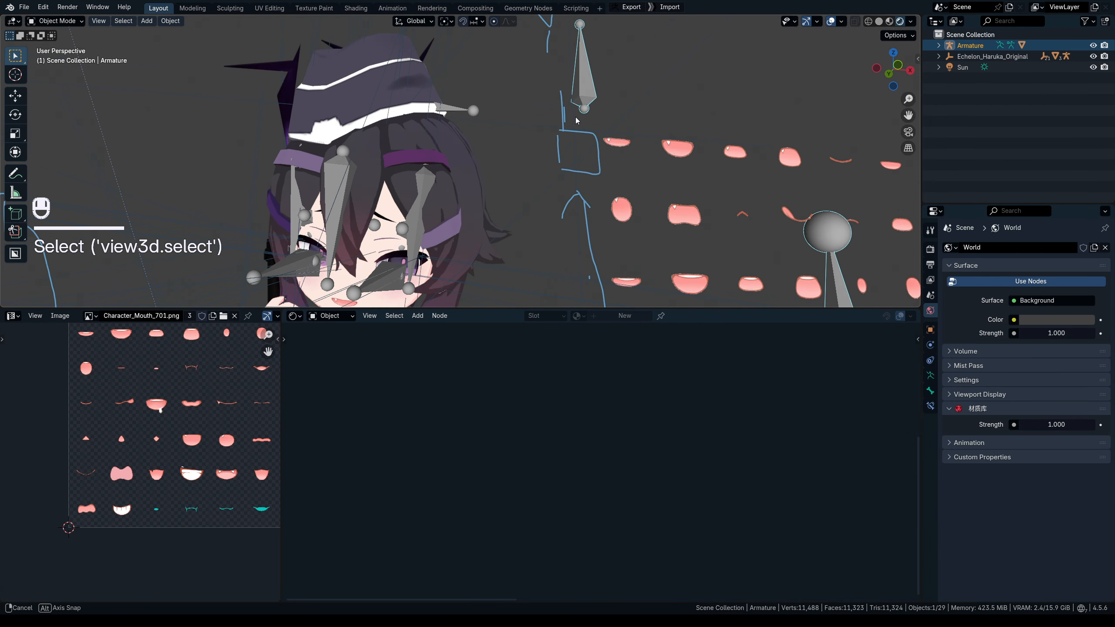
key(Tab)
scroll(588, 129, down, 2)
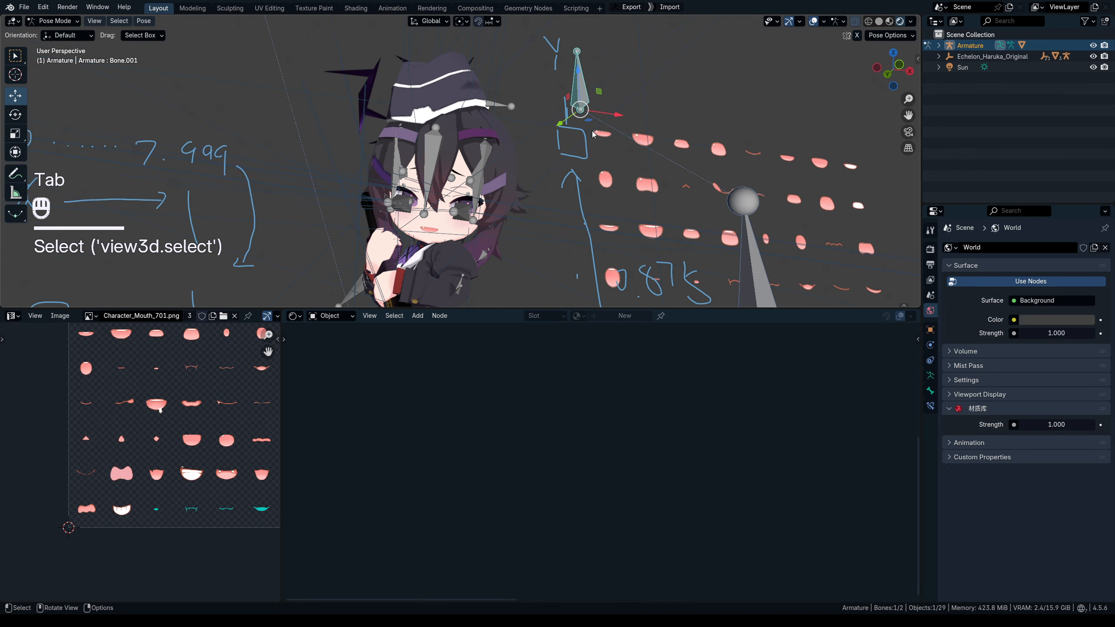
key(n)
right_click(835, 76)
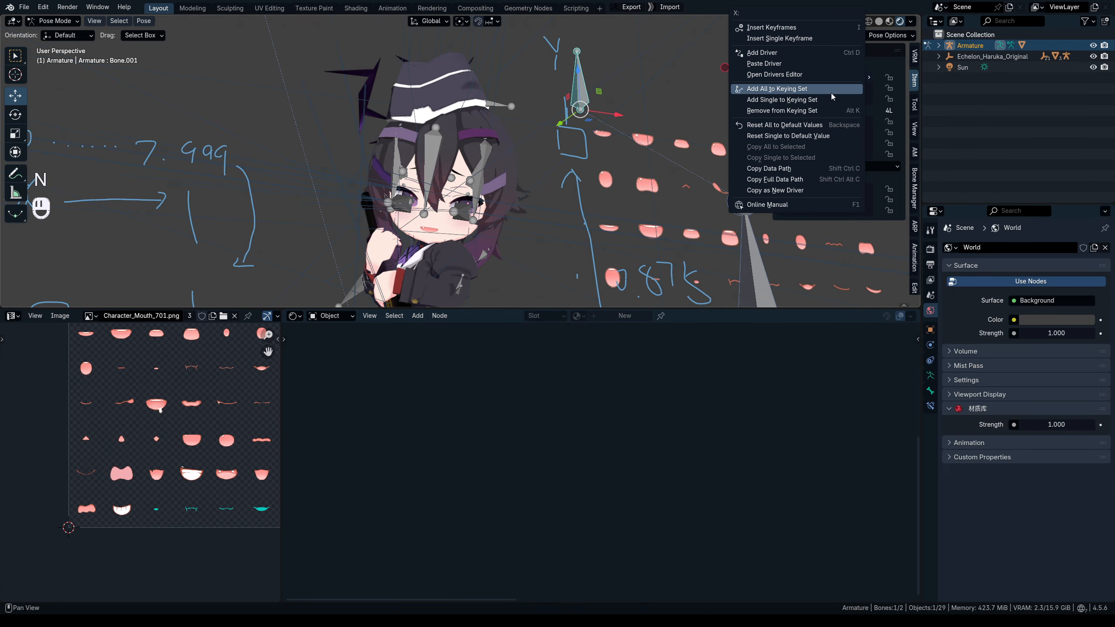
click(775, 190)
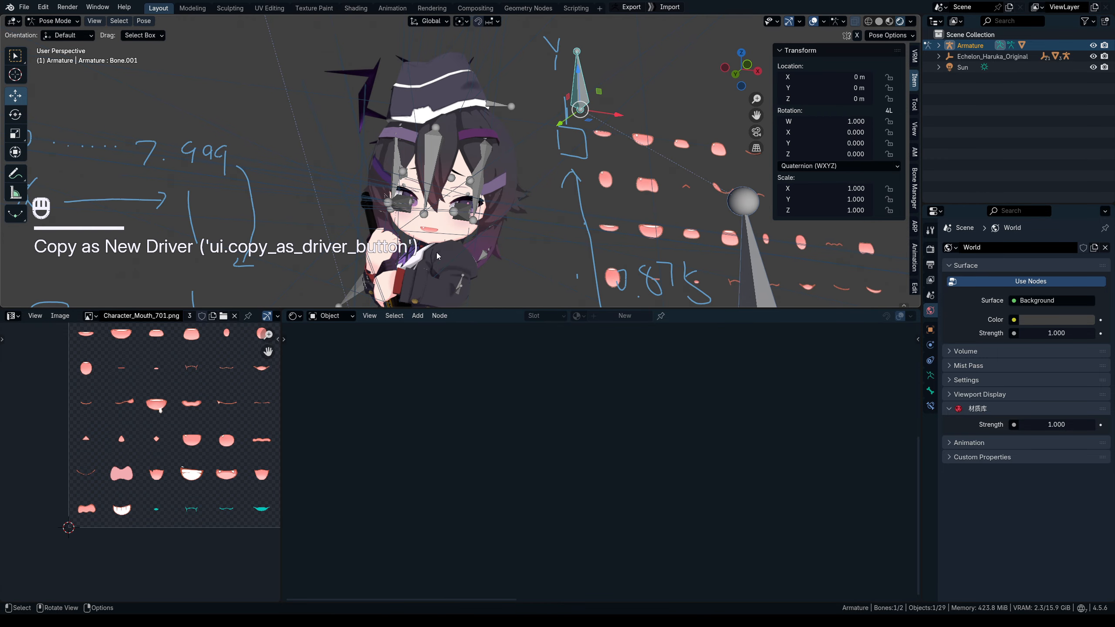
Step: Add a Value node to the body's mouth material, paste the driver onto it and connect it to the upper Floored Modulo's first value
key(Tab)
click(433, 185)
click(420, 375)
key(shift+a)
mouse_move(419, 365)
click(495, 563)
click(372, 394)
right_click(392, 413)
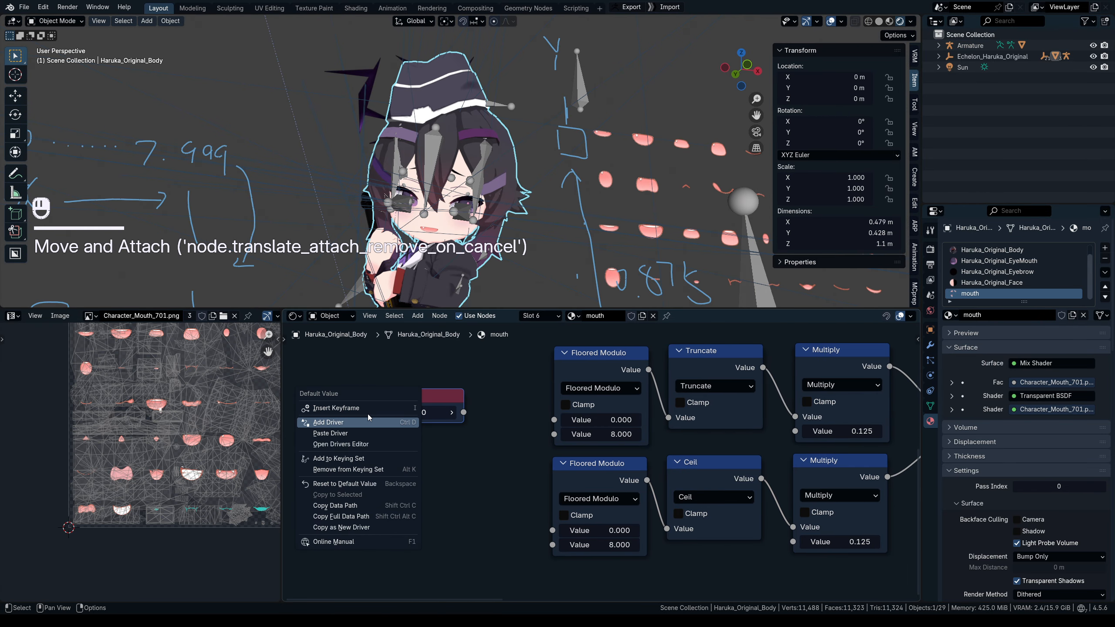
click(369, 431)
drag(463, 412, 554, 420)
Step: Duplicate the Value node below the original and paste the copied driver onto the duplicate
click(428, 398)
key(shift+d)
click(425, 456)
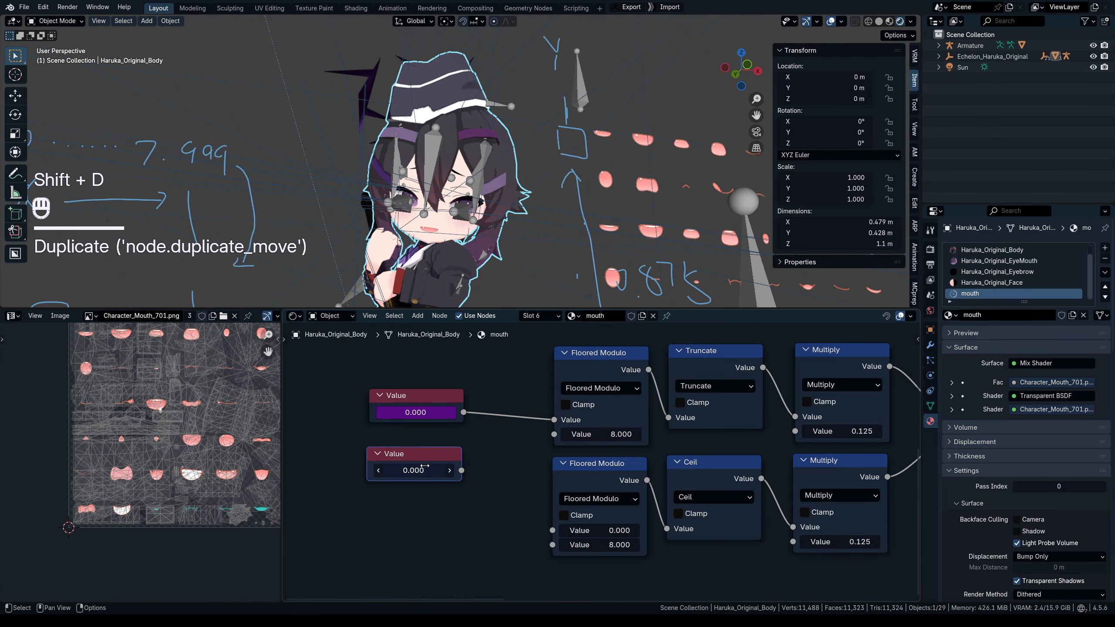
right_click(425, 469)
click(425, 469)
right_click(425, 467)
click(423, 484)
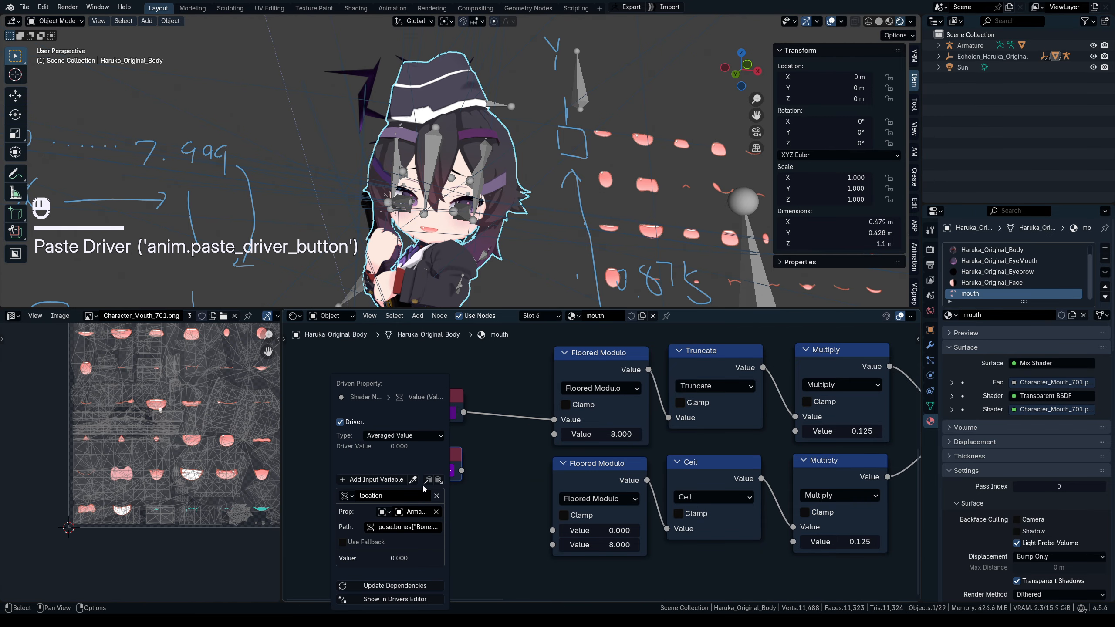
Step: Change the duplicate's driver path to the bone's location[1] and connect its Value node to the lower Floored Modulo's first value
click(421, 526)
click(434, 527)
text(1"].location[1)
key(Return)
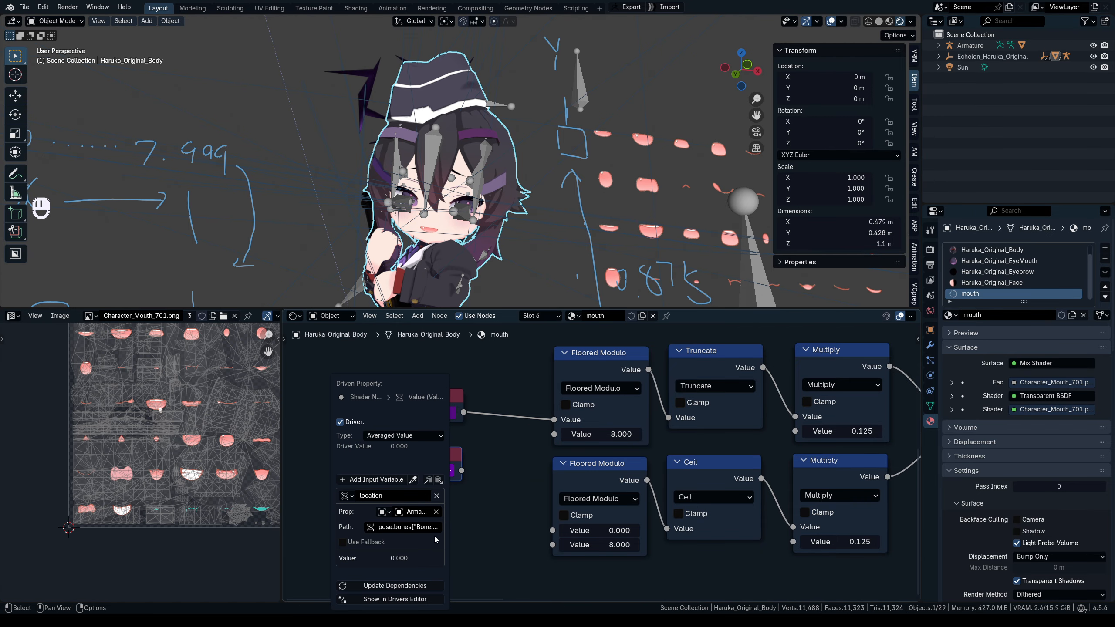
drag(461, 470, 552, 530)
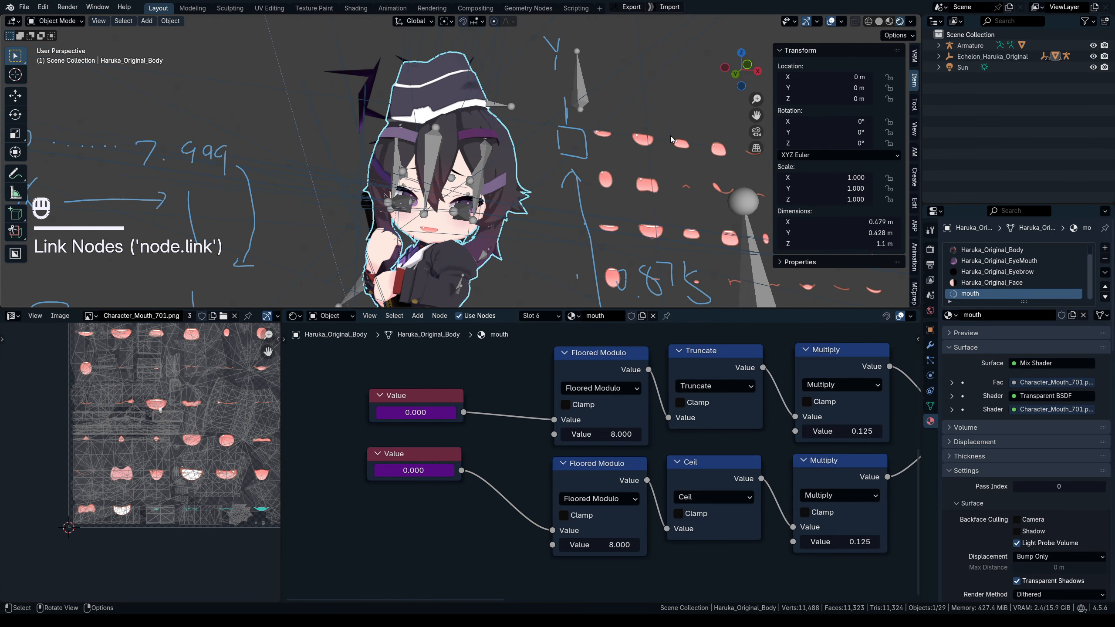
Step: Move Bone.001 in pose mode to test the drivers, leaving it at about X 0.27 m, Y -0.09 m and Z 0.07 m
click(579, 99)
key(Tab)
drag(581, 108, 732, 177)
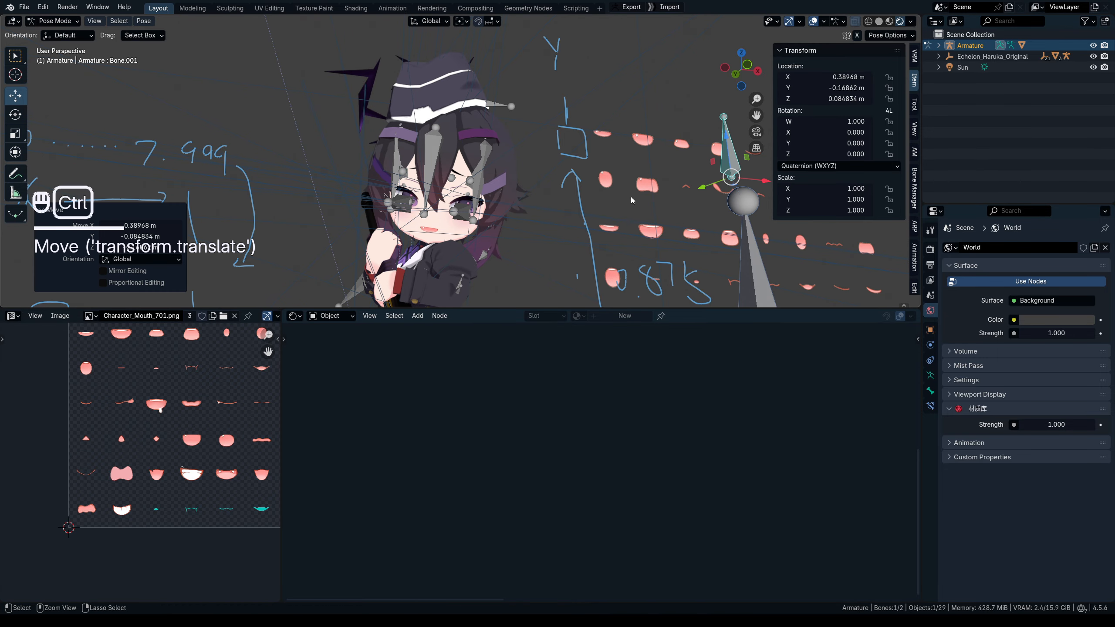
key(ctrl+z)
key(ctrl+z)
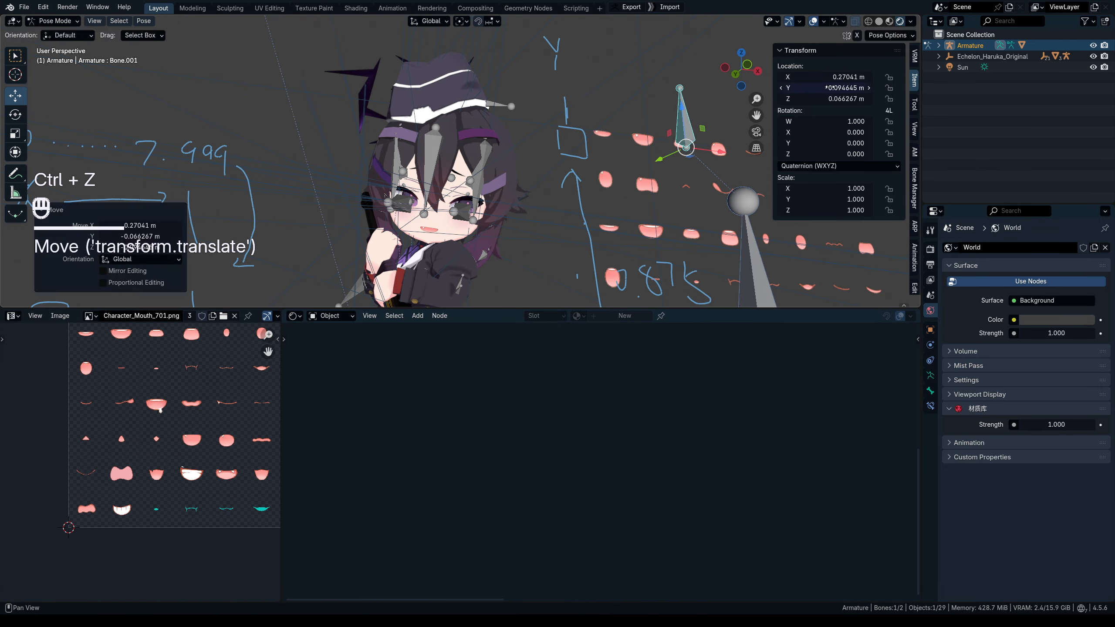
click(501, 136)
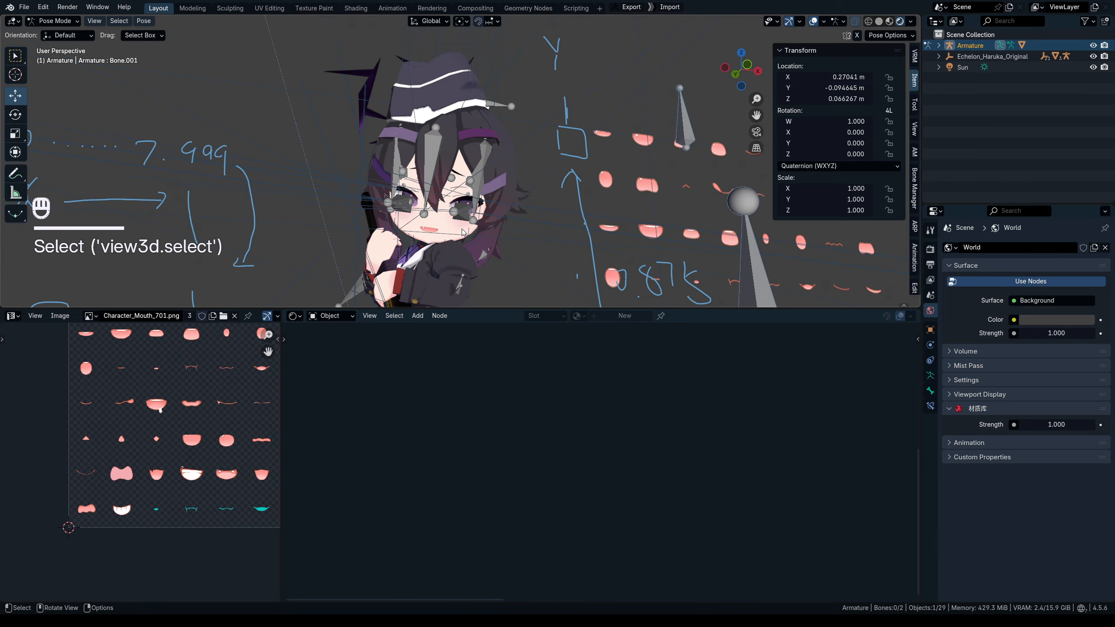
Step: Turn a copy of the upper Floored Modulo into a Multiply by 8, insert it after the upper Value node, and duplicate it for the lower row
key(Tab)
click(500, 137)
scroll(658, 408, down, 3)
click(662, 393)
key(shift+d)
click(559, 354)
click(565, 380)
drag(564, 354, 568, 405)
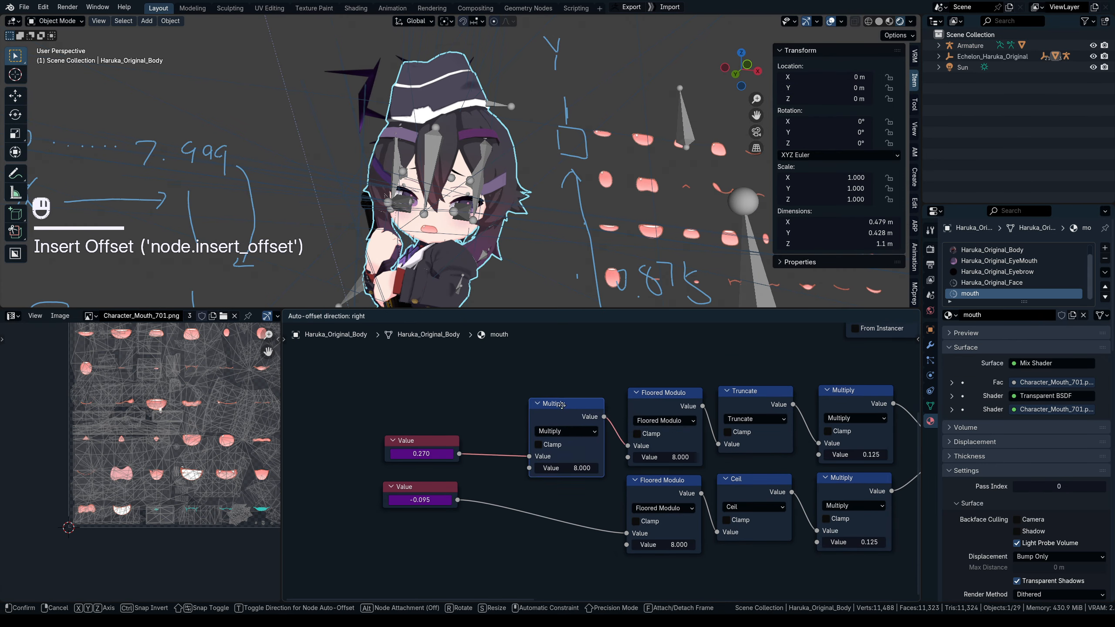
key(shift+d)
click(564, 470)
Step: Select the control bone in pose mode, hide the viewport overlays and view the scene from the front
click(685, 127)
key(Tab)
click(685, 127)
middle_drag(678, 145, 656, 157)
click(814, 21)
click(743, 67)
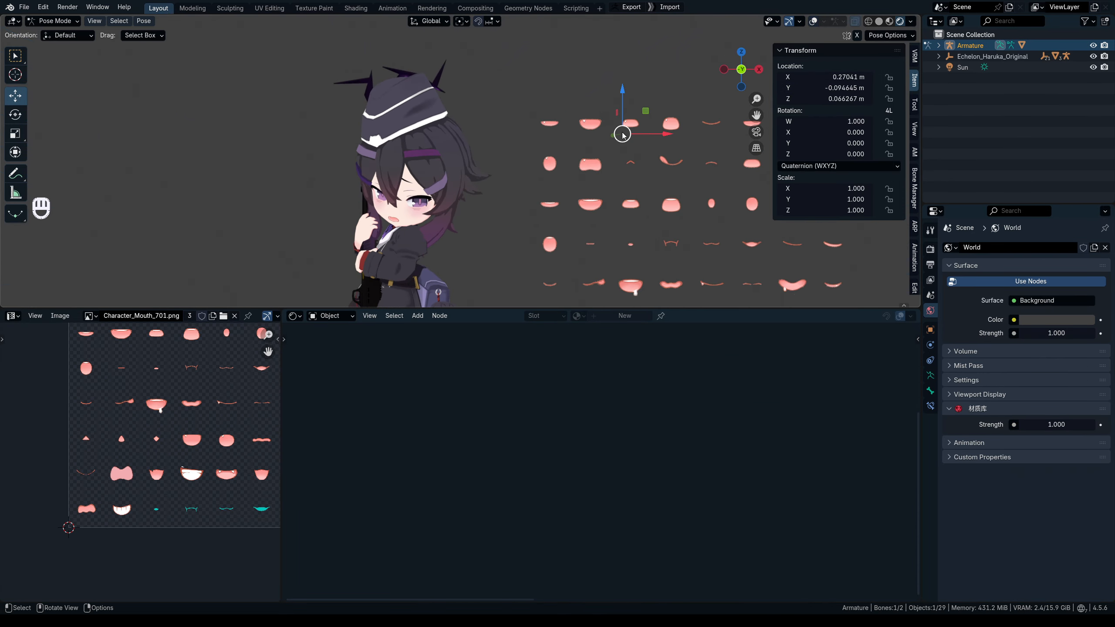